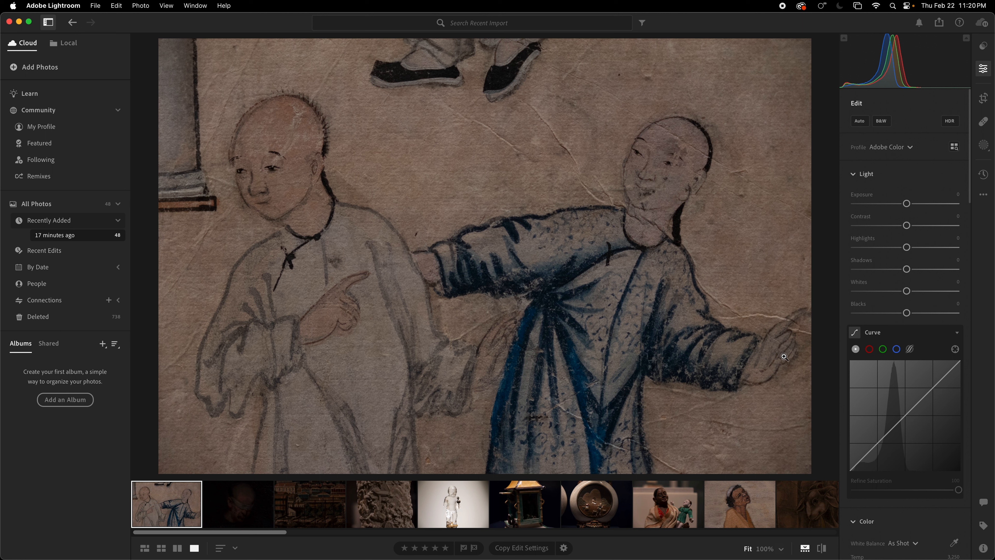
- Apply automatic light adjustments to the two-figure drawing, the blindfolded man painting and the harbour houses painting
{"action": "left_click", "coordinate": [859, 121]}
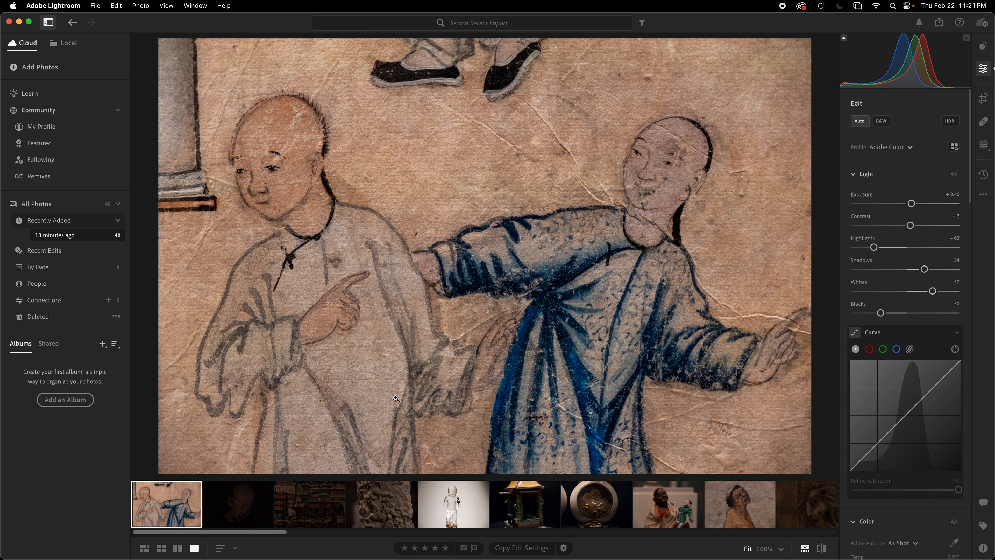
{"action": "left_click", "coordinate": [240, 510]}
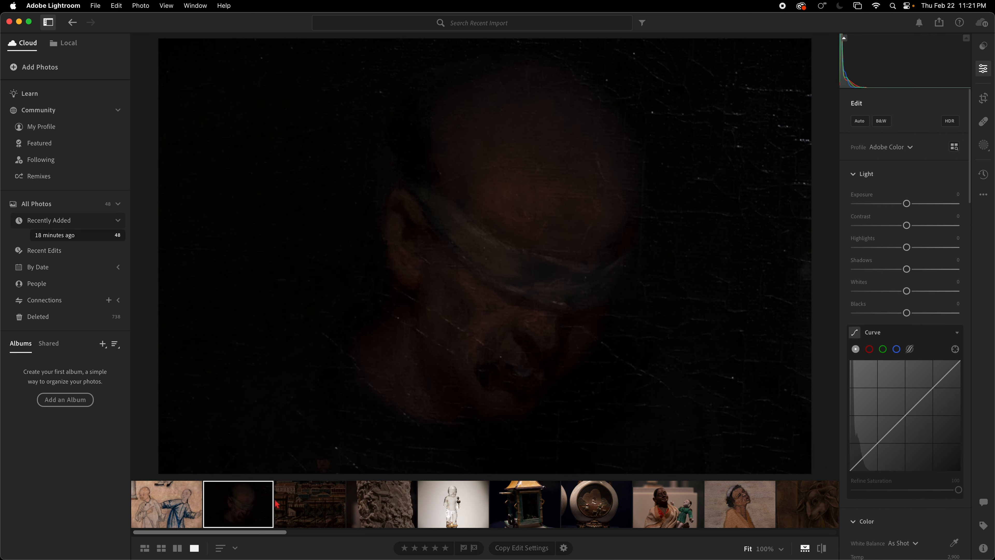
{"action": "left_click", "coordinate": [861, 123]}
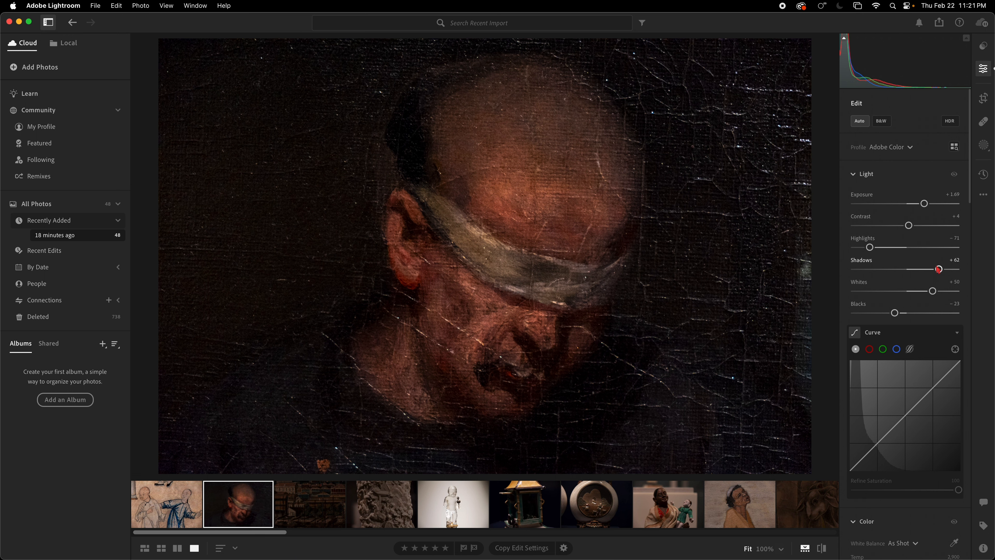
{"action": "left_click", "coordinate": [315, 495]}
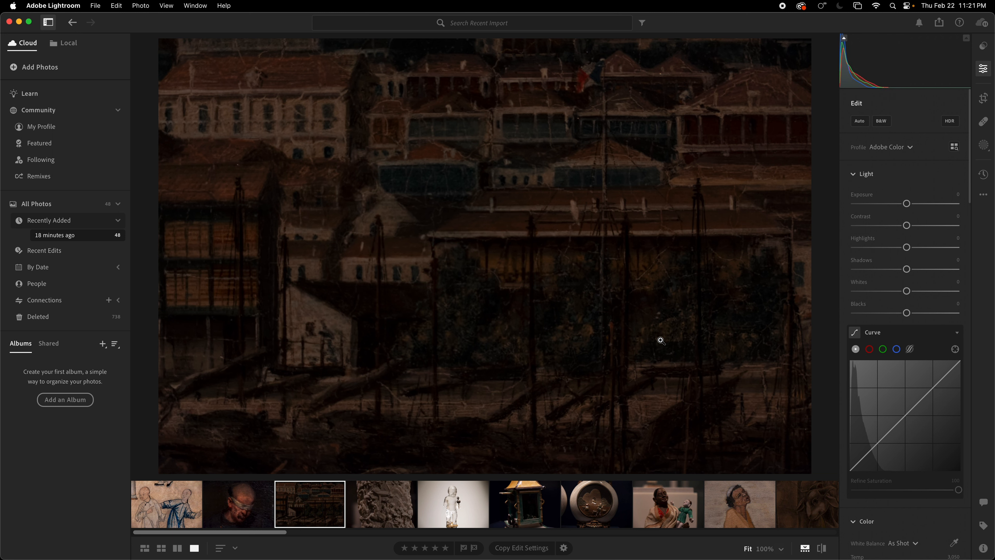
{"action": "left_click", "coordinate": [858, 121]}
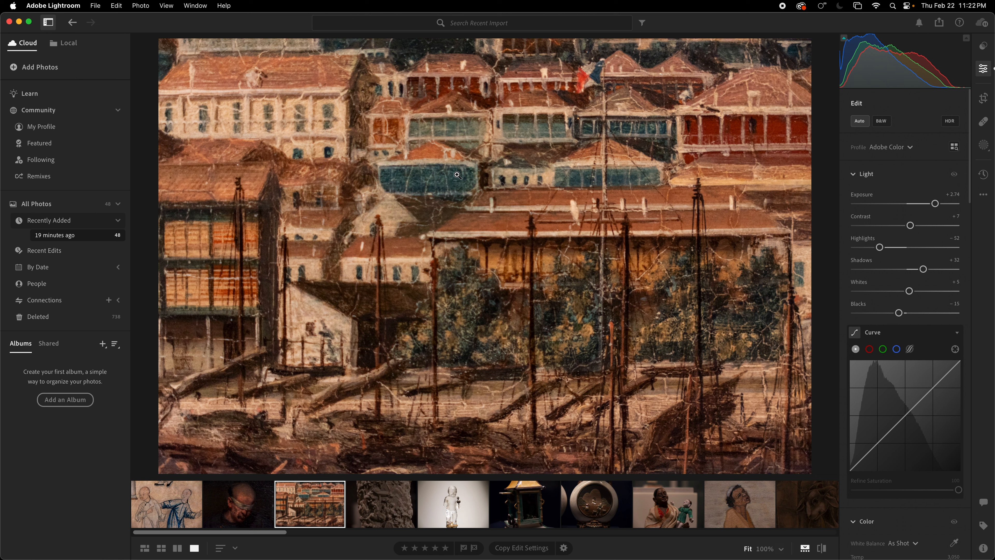
- Auto-adjust the carved ivory photo and refine it with Shadows at -9 and Exposure at +1.51
{"action": "left_click", "coordinate": [396, 497]}
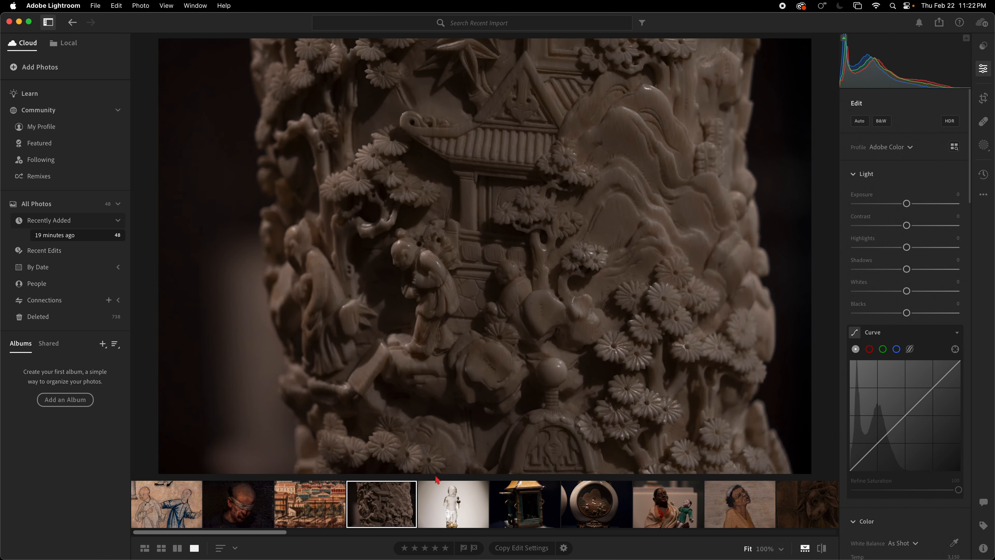
{"action": "left_click", "coordinate": [859, 126]}
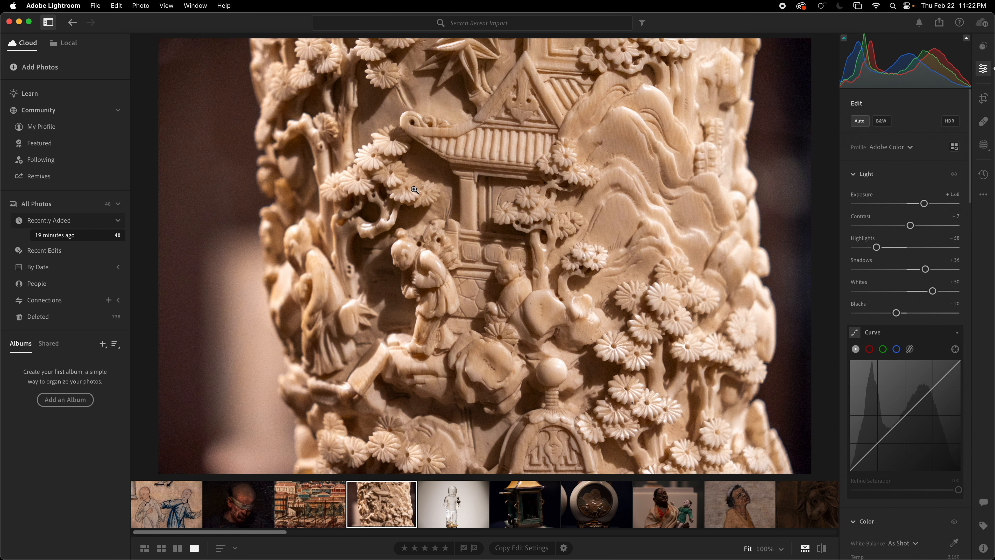
{"action": "left_click", "coordinate": [423, 183]}
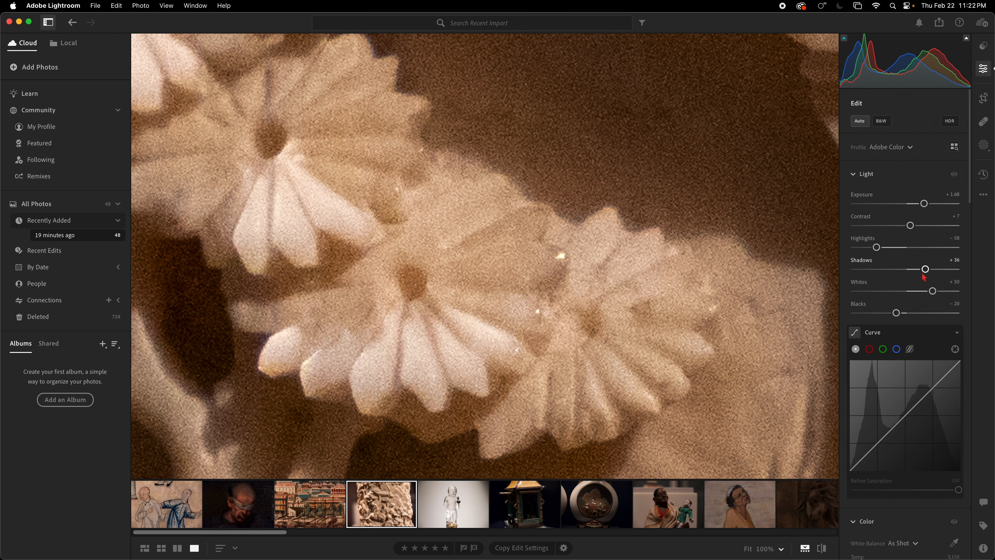
{"action": "left_click_drag", "start_coordinate": [926, 269], "coordinate": [901, 273]}
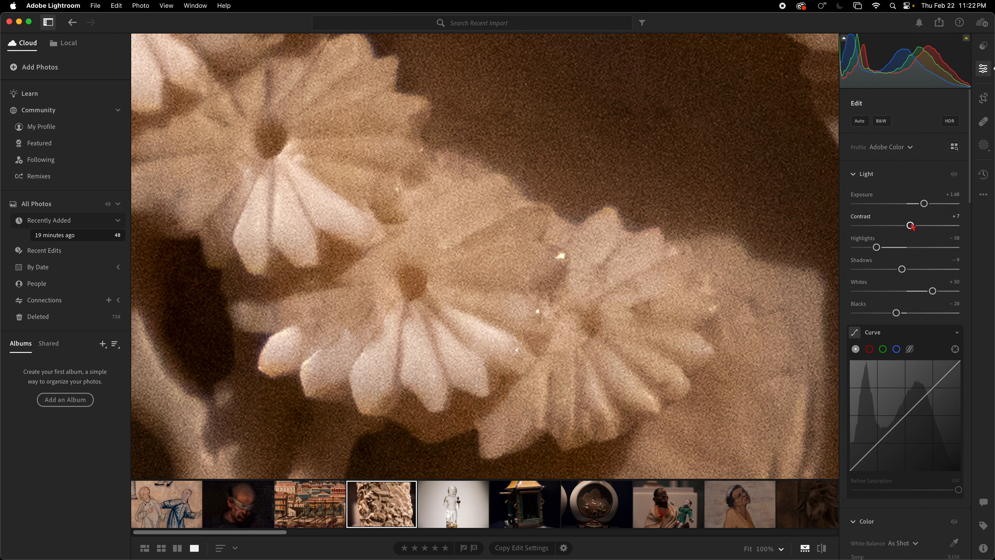
{"action": "left_click_drag", "start_coordinate": [923, 203], "coordinate": [918, 206]}
{"action": "left_click", "coordinate": [409, 253]}
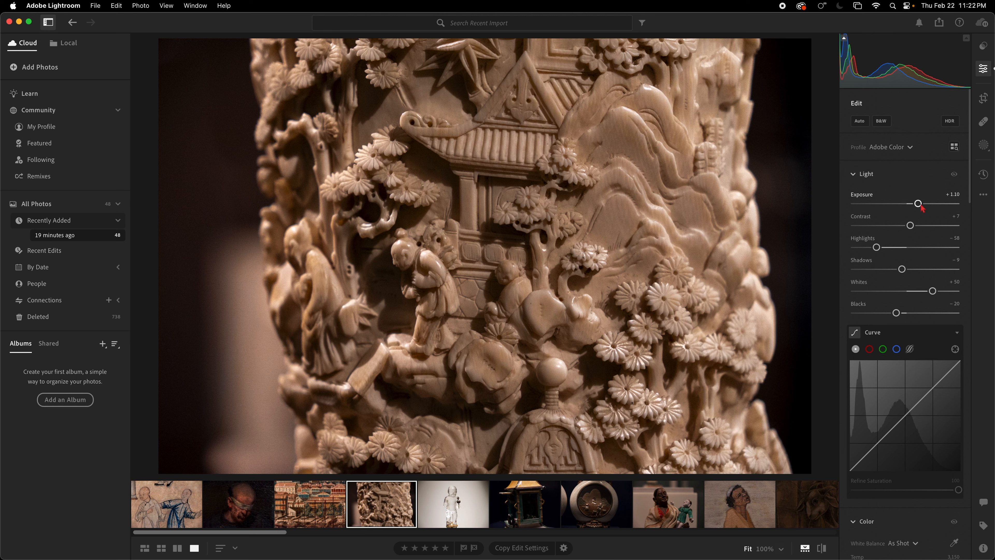
{"action": "left_click_drag", "start_coordinate": [918, 204], "coordinate": [925, 206]}
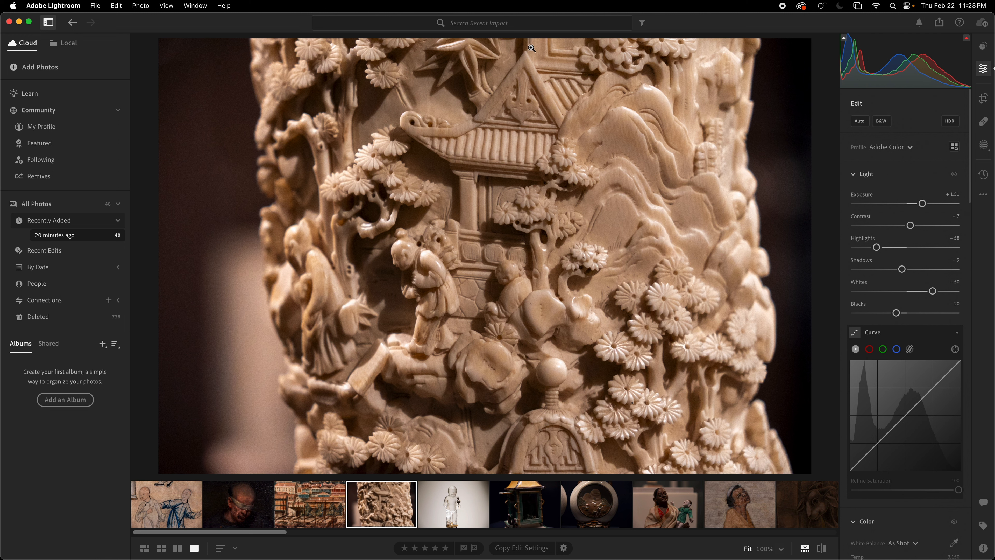
- Apply automatic adjustments to the crystal figurine photo and check the figure's body up close
{"action": "left_click", "coordinate": [463, 509]}
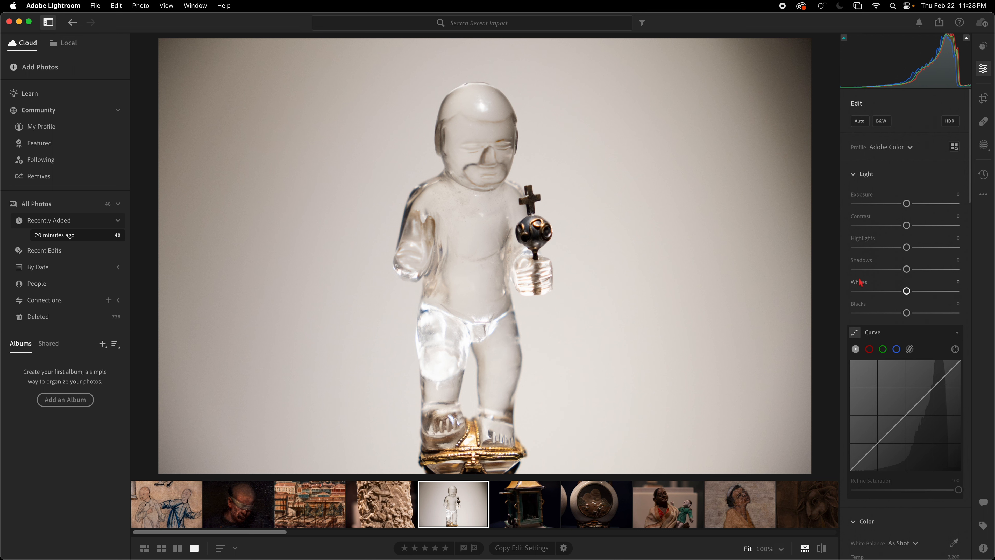
{"action": "left_click", "coordinate": [858, 121]}
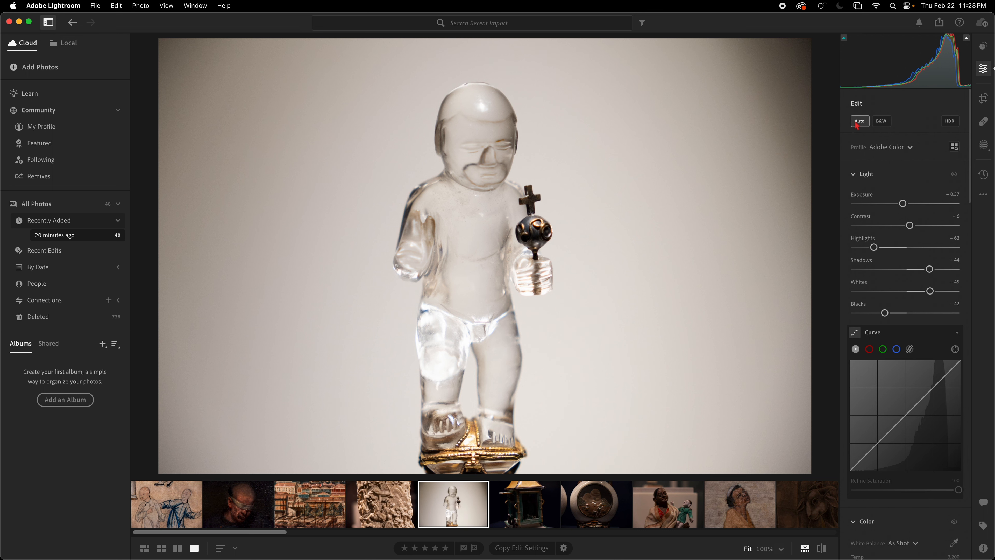
{"action": "left_click", "coordinate": [412, 250]}
{"action": "left_click", "coordinate": [422, 267]}
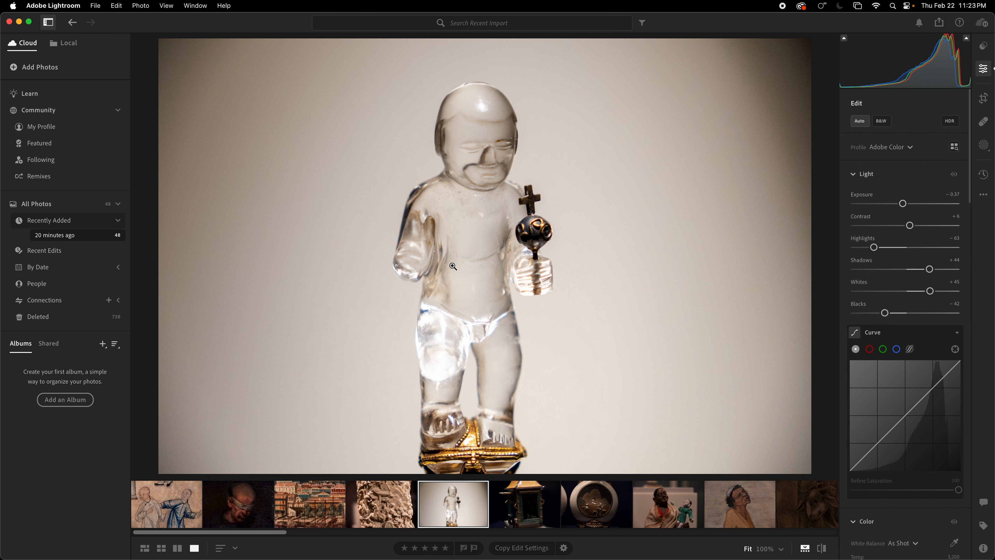
- Auto-adjust the ceramic sedan chair photo and refine it with Exposure +2.43, Shadows +86 and Blacks +40
{"action": "left_click", "coordinate": [524, 503]}
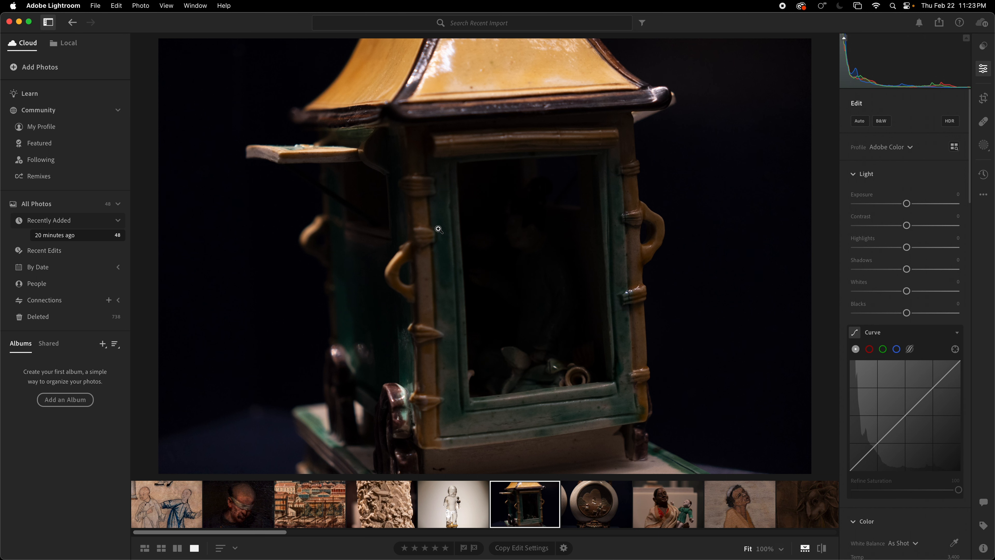
{"action": "left_click", "coordinate": [864, 123]}
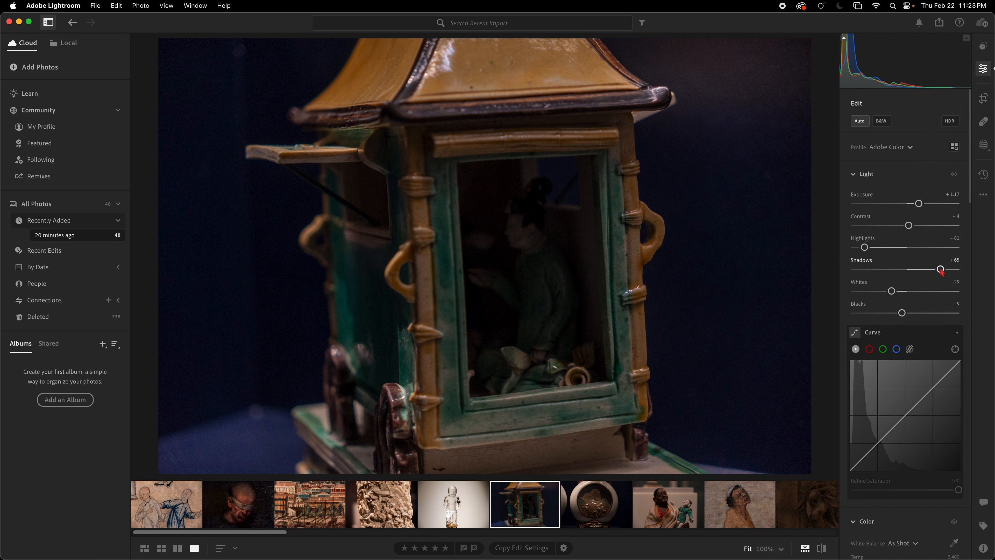
{"action": "left_click_drag", "start_coordinate": [941, 271], "coordinate": [972, 273]}
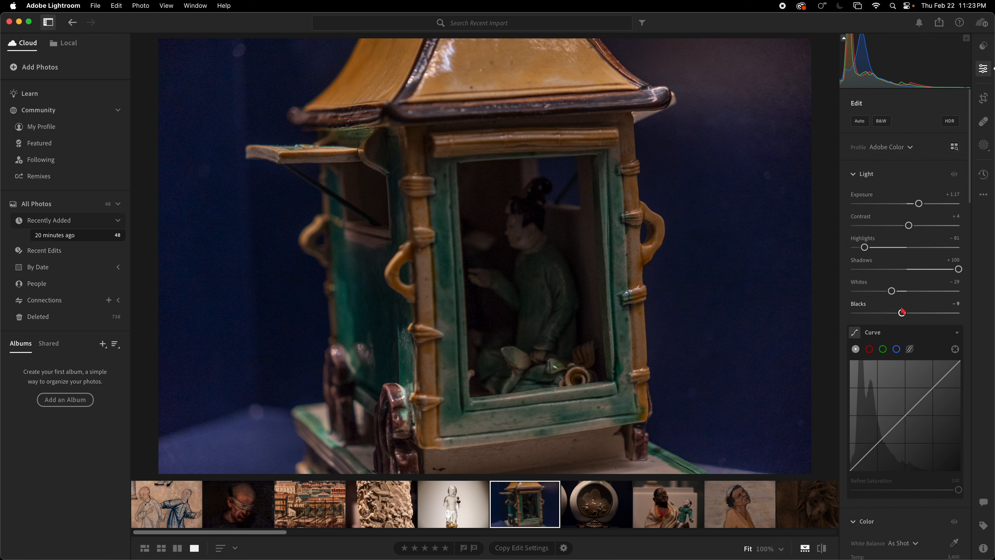
{"action": "left_click_drag", "start_coordinate": [903, 313], "coordinate": [927, 313]}
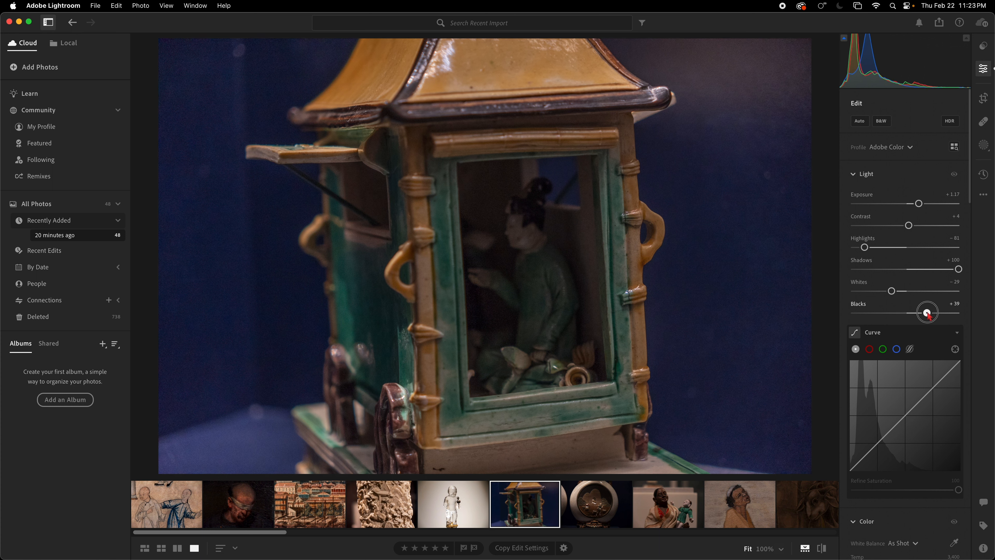
{"action": "left_click_drag", "start_coordinate": [919, 203], "coordinate": [933, 204]}
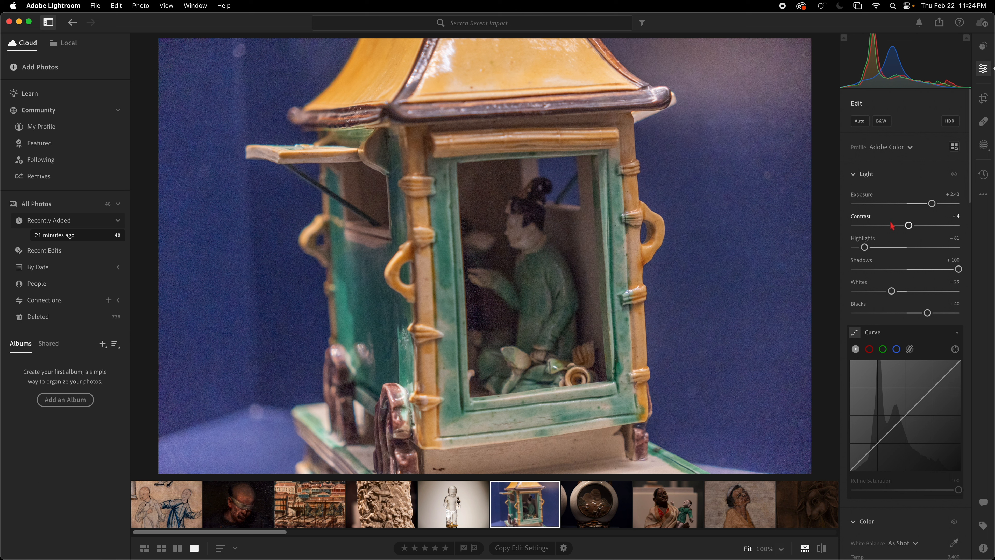
{"action": "left_click_drag", "start_coordinate": [959, 269], "coordinate": [952, 270]}
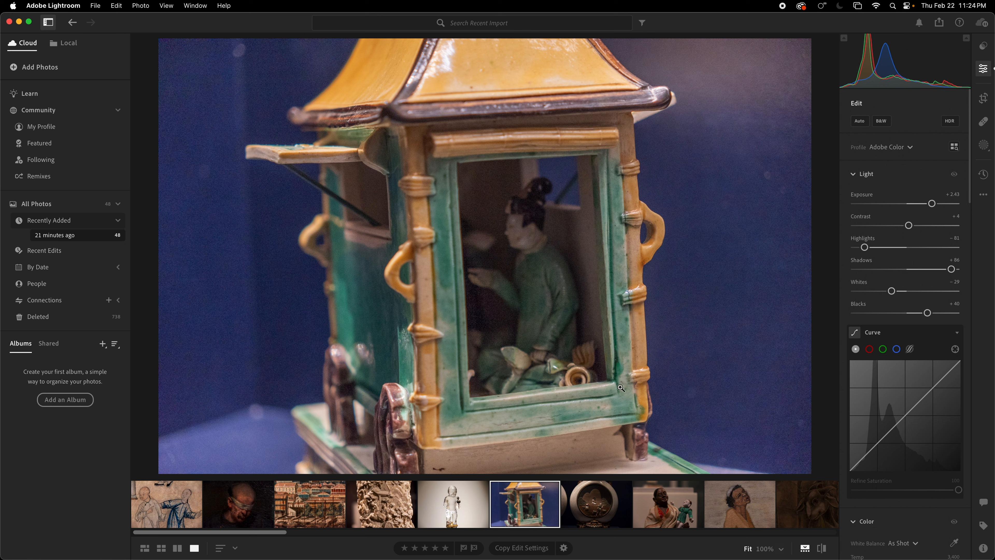
- Apply automatic adjustments to the round vase photo and display its camera information
{"action": "left_click", "coordinate": [594, 498]}
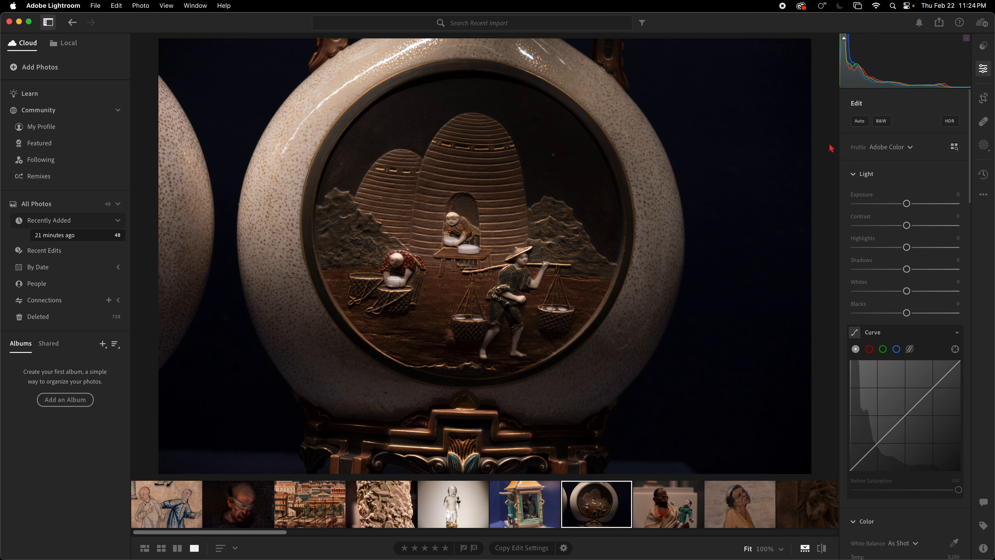
{"action": "left_click", "coordinate": [860, 121]}
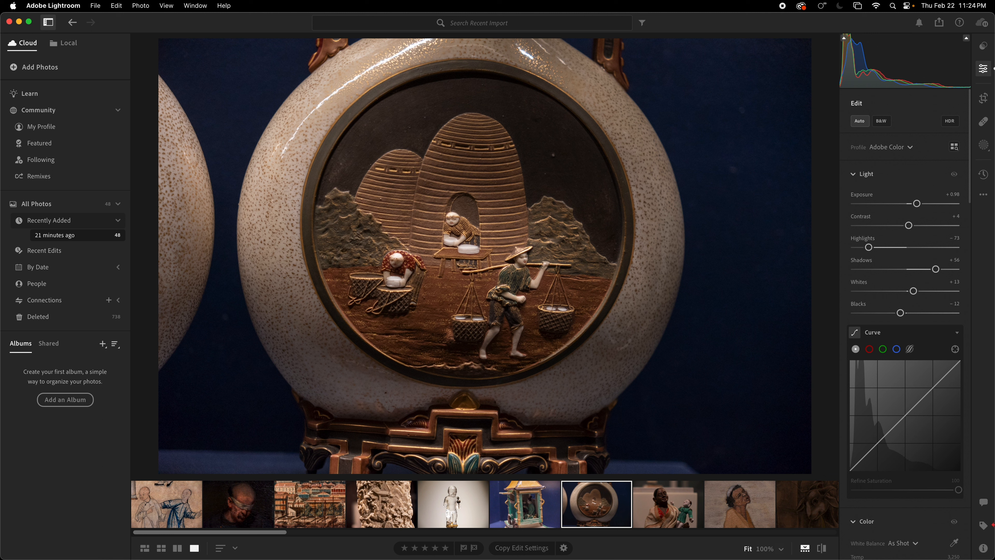
{"action": "left_click", "coordinate": [984, 548]}
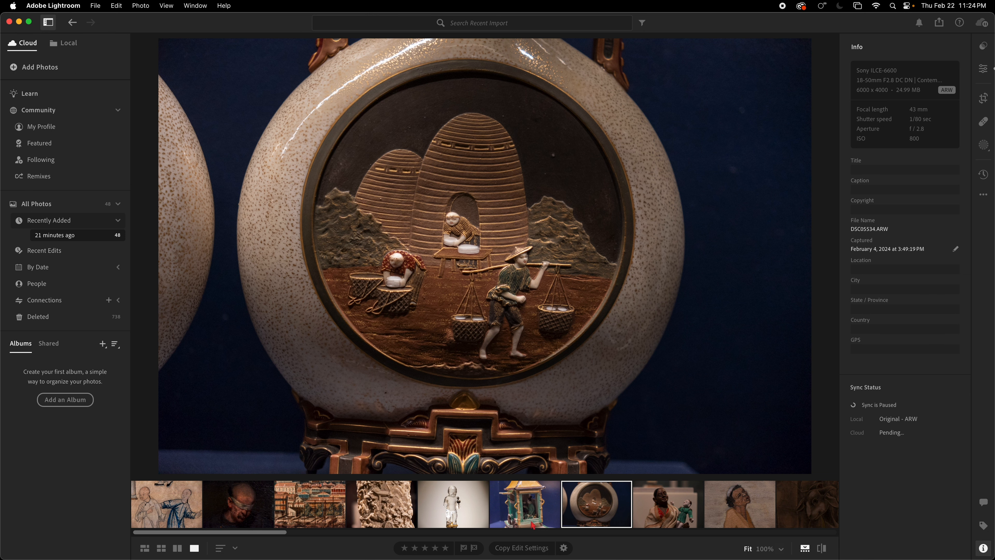
- Open the photo of the draped figure holding a child, return to the editing controls and apply automatic adjustments
{"action": "left_click", "coordinate": [645, 506]}
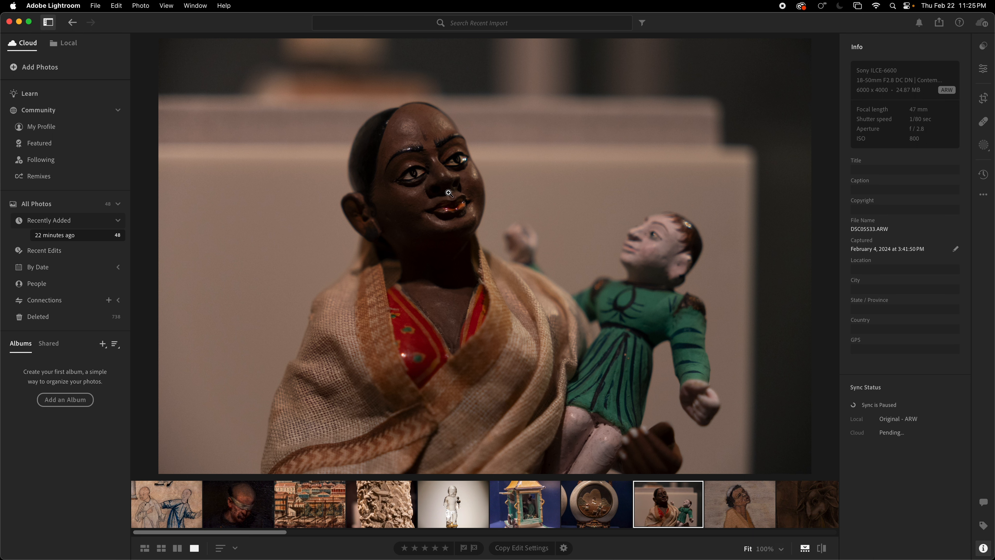
{"action": "left_click", "coordinate": [983, 68]}
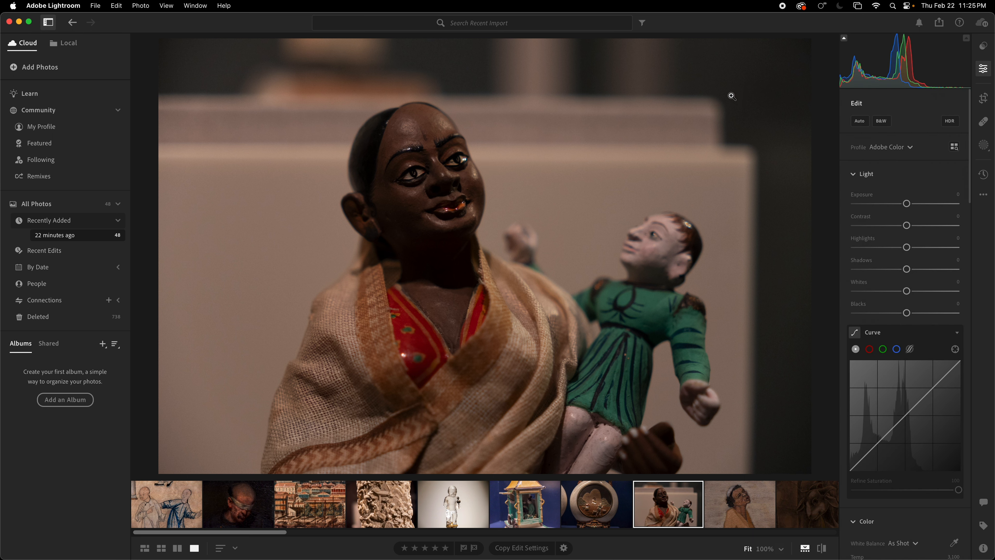
{"action": "left_click", "coordinate": [858, 127]}
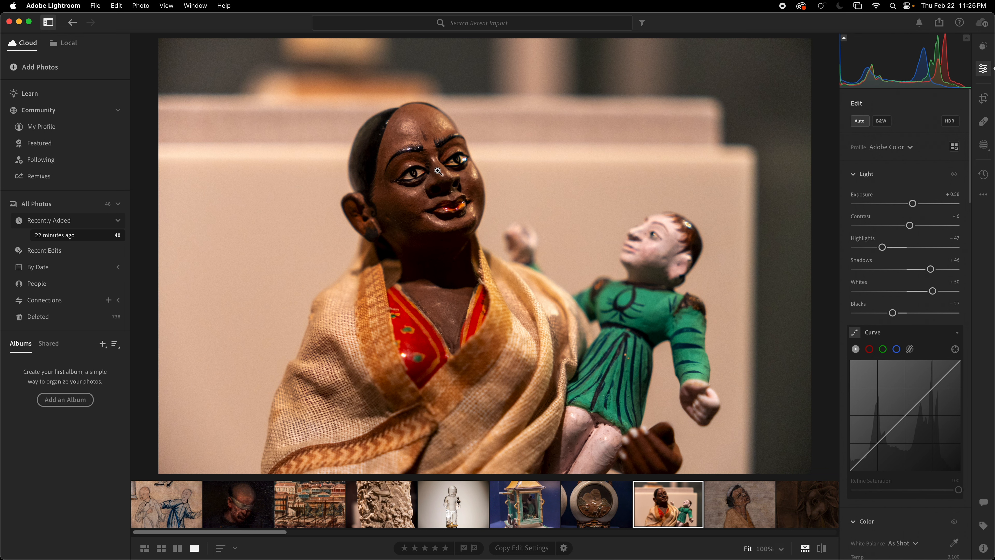
{"action": "left_click_drag", "start_coordinate": [414, 157], "coordinate": [664, 245]}
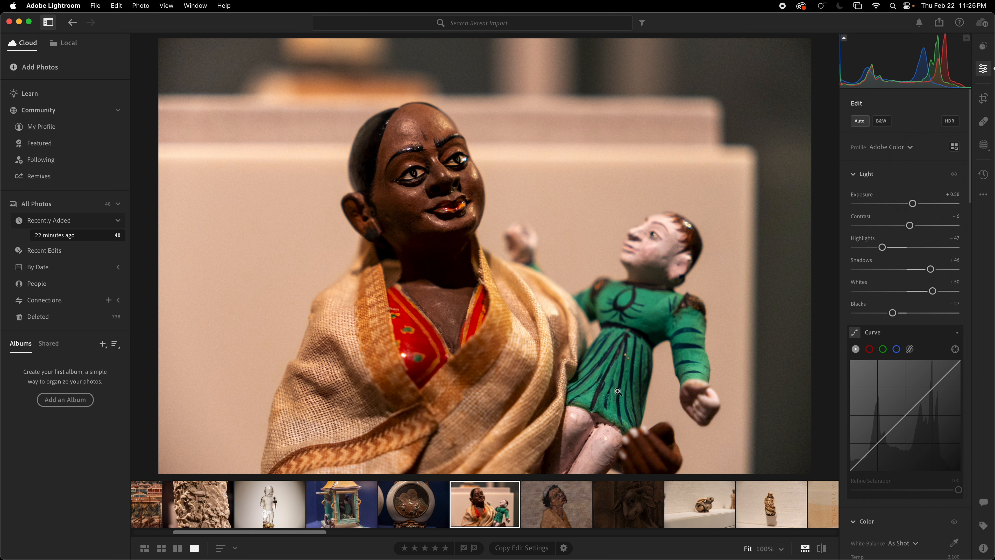
- Browse ahead through the unedited photos and return to the draped figure holding a child
{"action": "key", "text": "Right"}
{"action": "key", "text": "Right"}
{"action": "key", "text": "Right"}
{"action": "key", "text": "Right"}
{"action": "key", "text": "Right"}
{"action": "key", "text": "Right"}
{"action": "key", "text": "Right"}
{"action": "key", "text": "Right"}
{"action": "key", "text": "Left"}
{"action": "key", "text": "Left"}
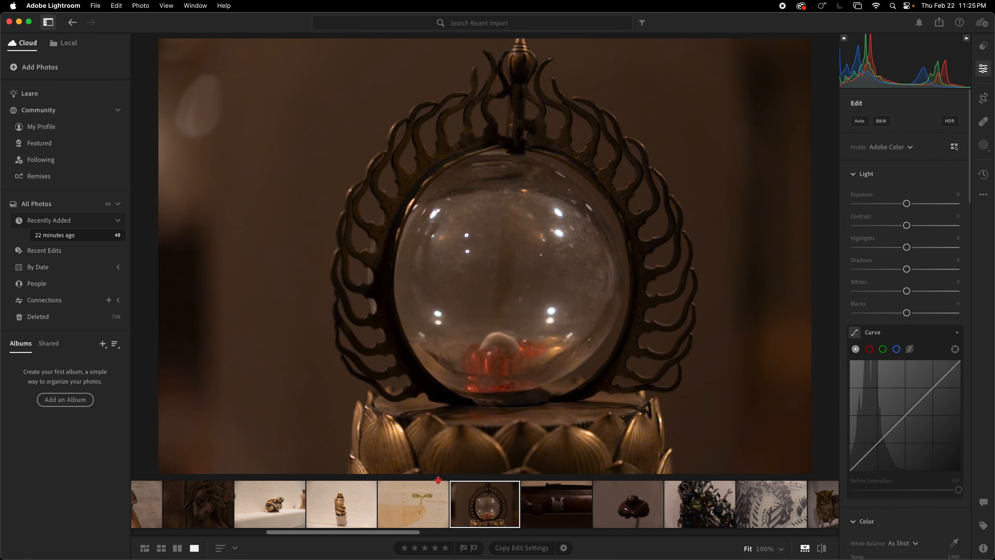
{"action": "scroll", "coordinate": [404, 505], "scroll_direction": "right", "scroll_amount": 2}
{"action": "scroll", "coordinate": [403, 504], "scroll_direction": "left", "scroll_amount": 5}
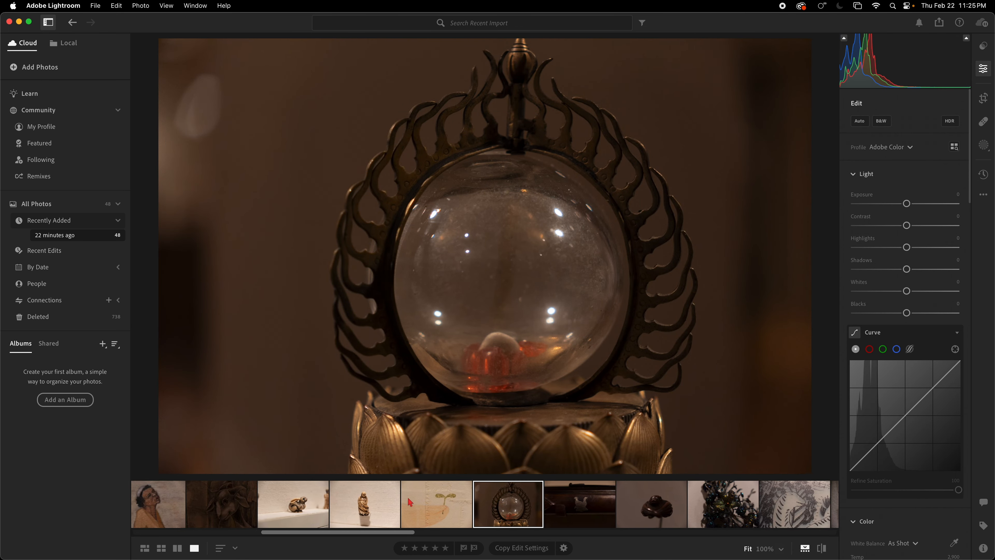
{"action": "left_click", "coordinate": [180, 515]}
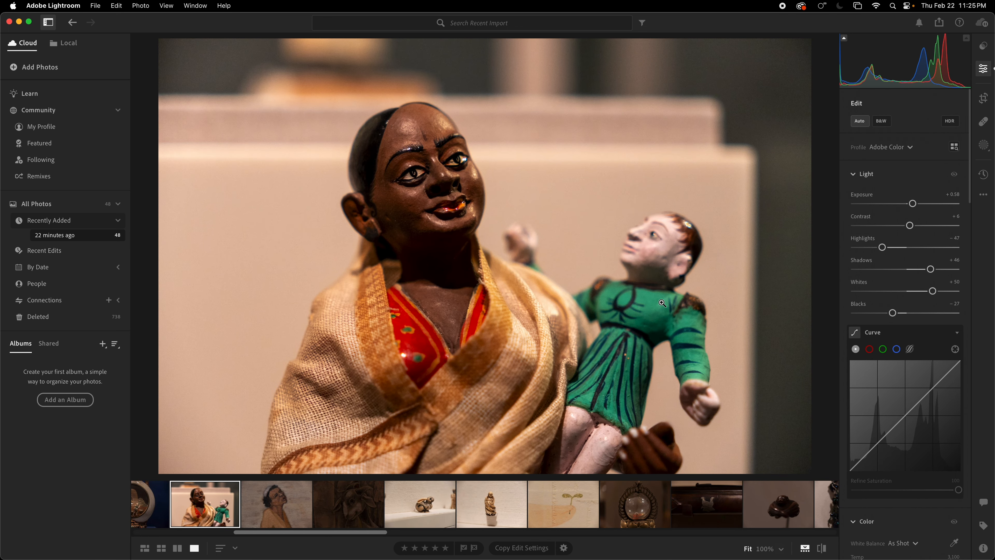
- Apply automatic adjustments to the painting of the woman in yellow and to the goat drawing
{"action": "left_click", "coordinate": [287, 516]}
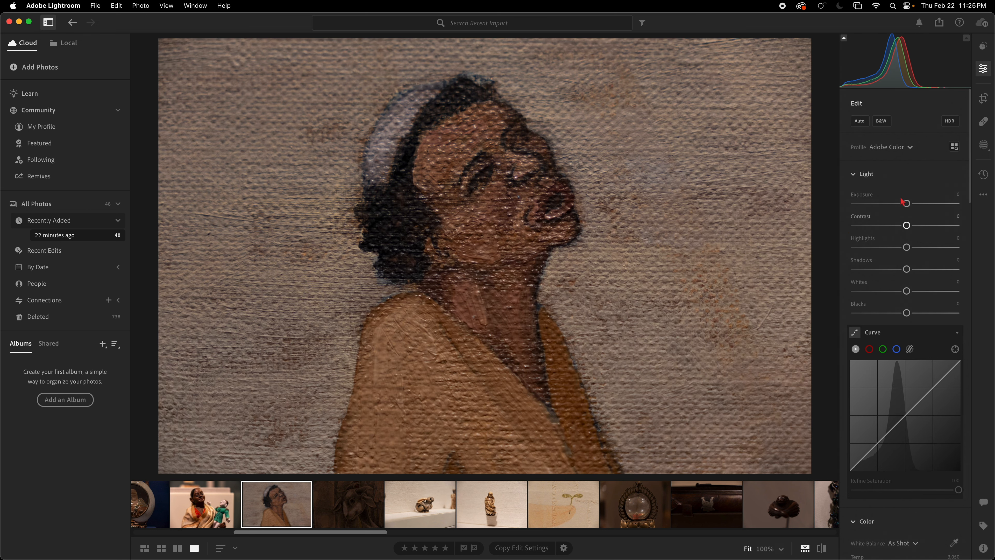
{"action": "left_click", "coordinate": [860, 121]}
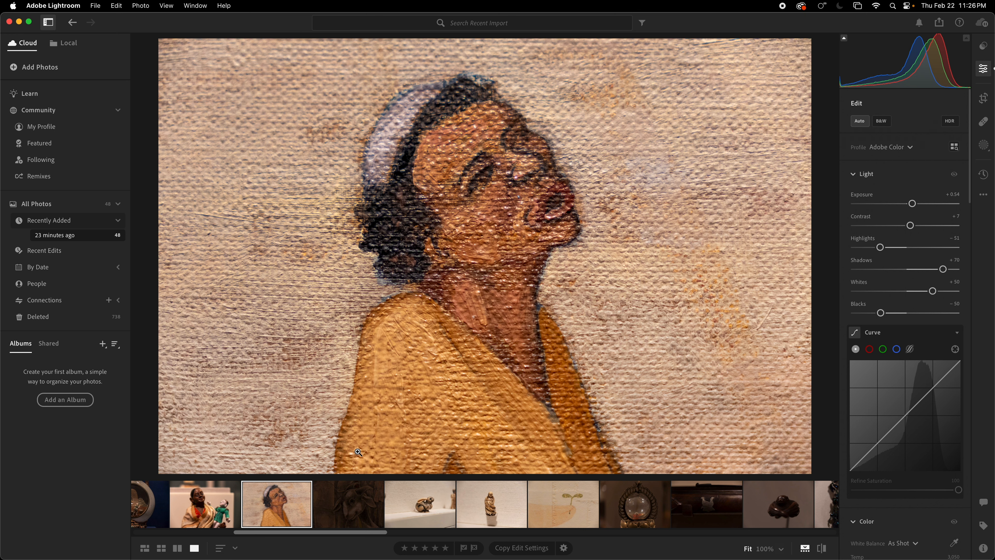
{"action": "left_click", "coordinate": [367, 504]}
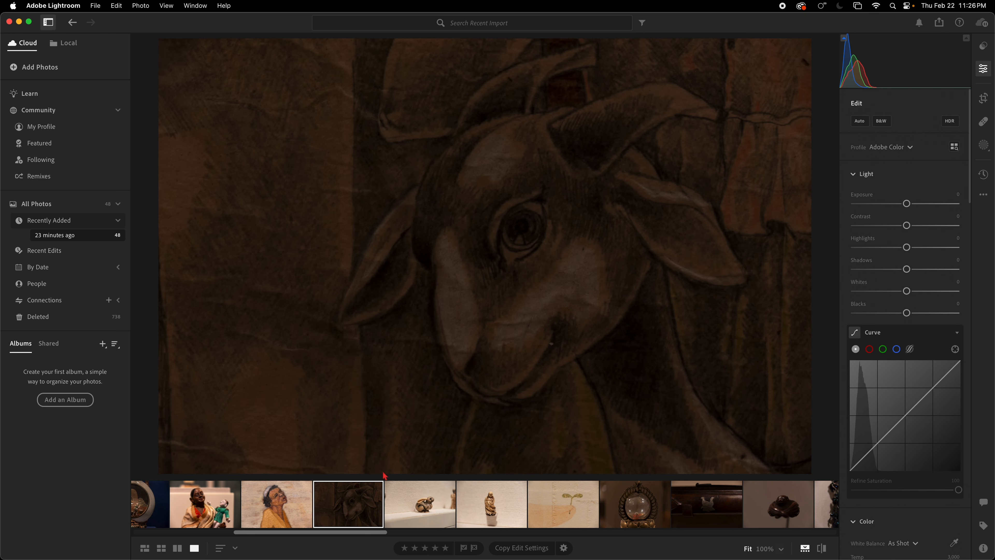
{"action": "left_click", "coordinate": [860, 122]}
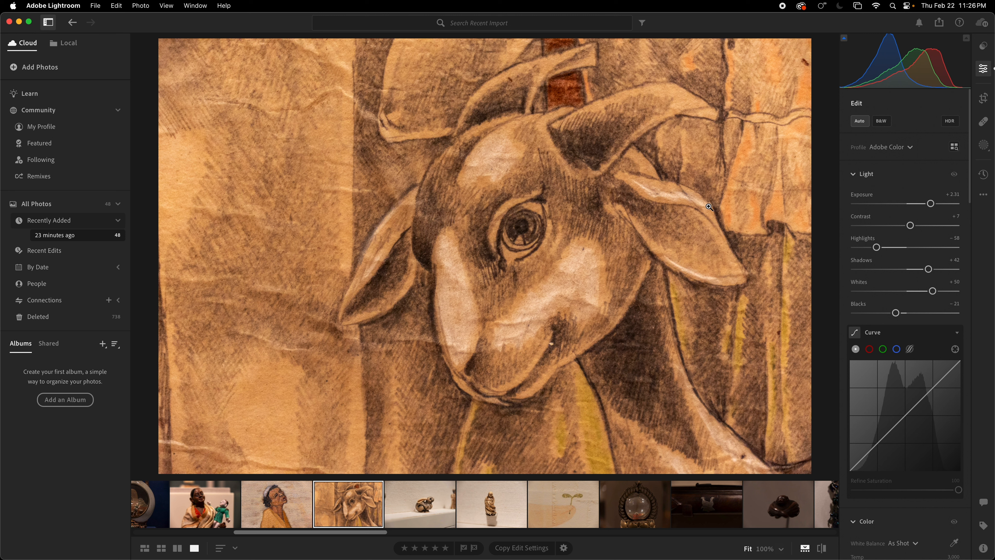
- Open the rabbit carving photo, examine its carved fur and ear up close, and return to the full view
{"action": "left_click", "coordinate": [438, 506]}
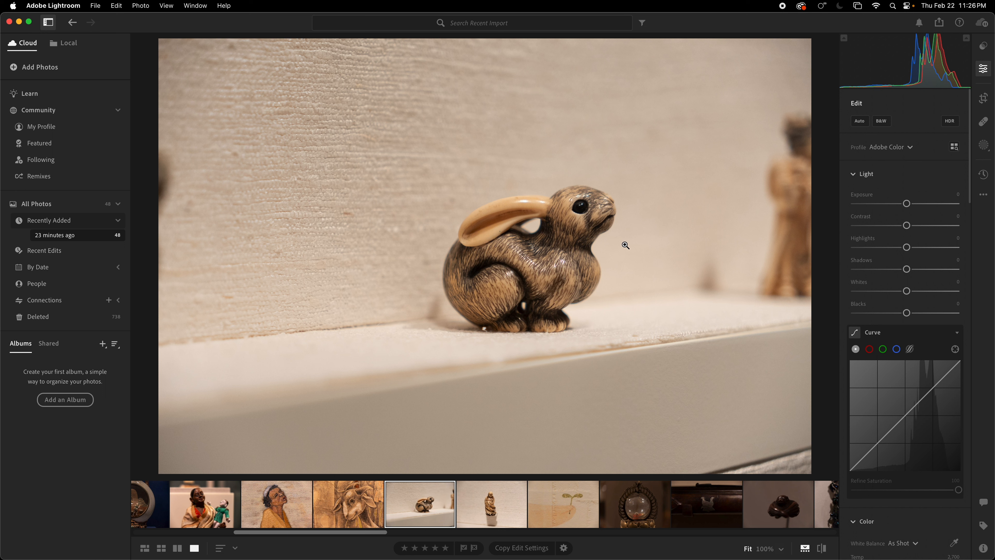
{"action": "left_click", "coordinate": [544, 279]}
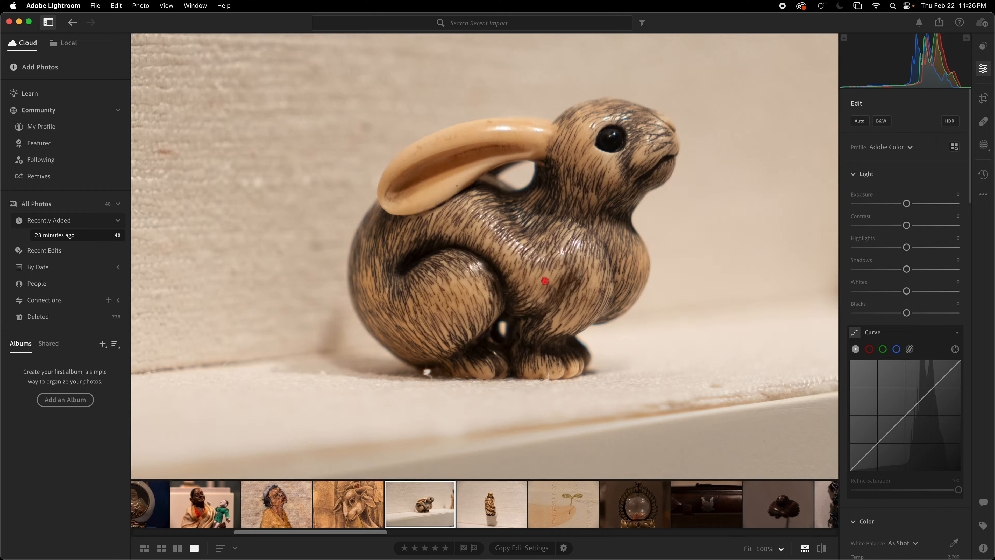
{"action": "left_click_drag", "start_coordinate": [527, 275], "coordinate": [589, 366]}
{"action": "left_click_drag", "start_coordinate": [499, 248], "coordinate": [582, 383]}
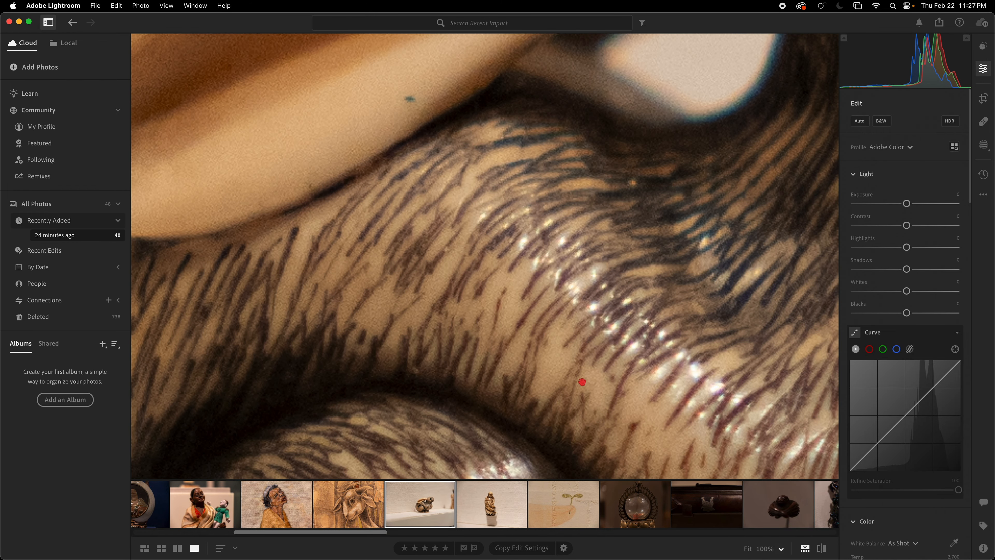
{"action": "left_click_drag", "start_coordinate": [543, 255], "coordinate": [580, 379]}
{"action": "left_click_drag", "start_coordinate": [583, 229], "coordinate": [396, 214]}
{"action": "left_click_drag", "start_coordinate": [594, 314], "coordinate": [295, 237]}
{"action": "left_click_drag", "start_coordinate": [587, 177], "coordinate": [471, 360]}
{"action": "left_click", "coordinate": [512, 342]}
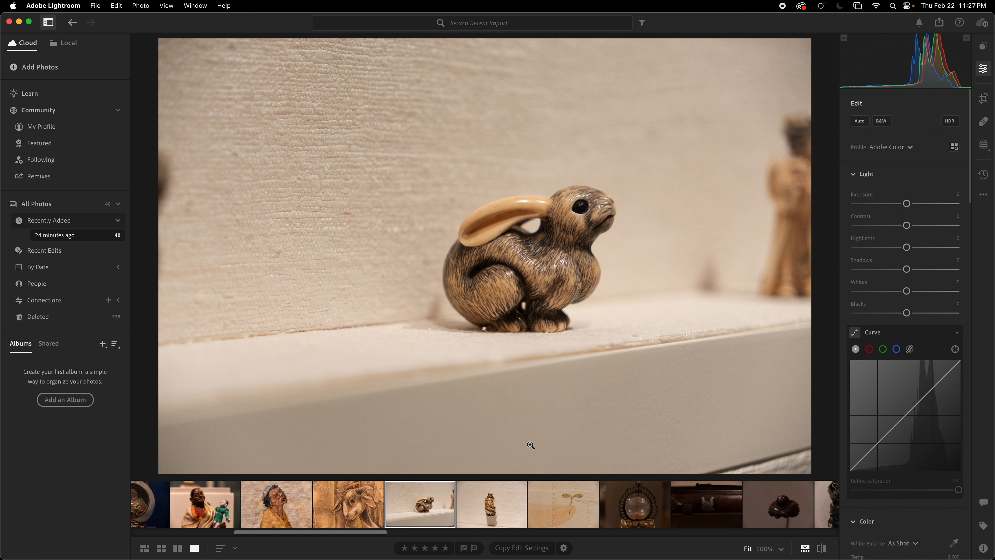
- Apply automatic adjustments to the rabbit photo, and open the robed figurine photo to inspect its face
{"action": "left_click", "coordinate": [858, 122]}
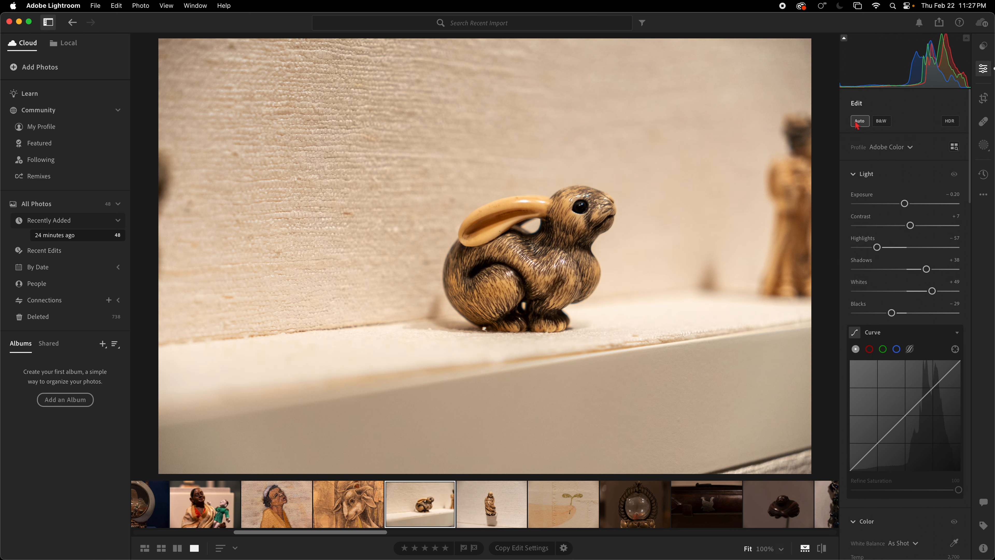
{"action": "left_click", "coordinate": [508, 521]}
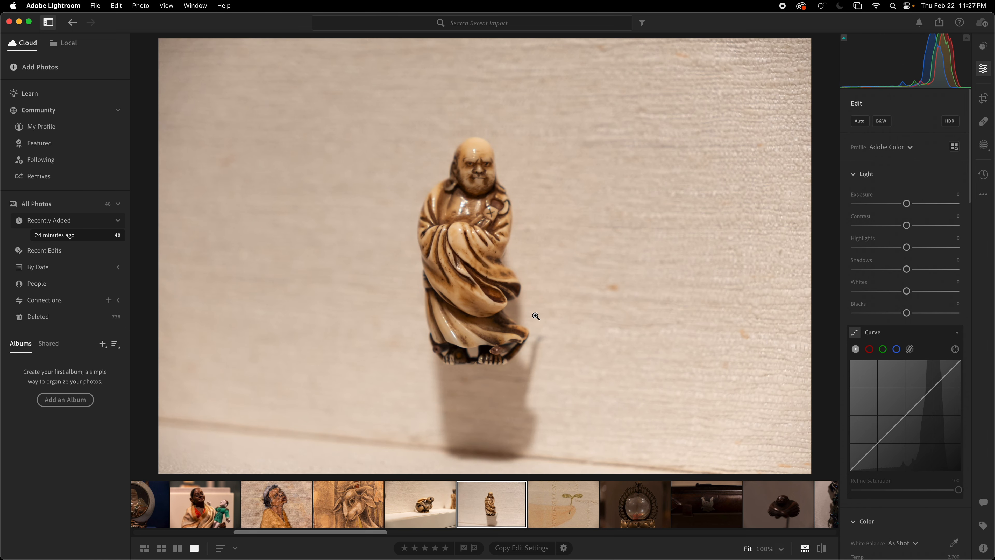
{"action": "left_click", "coordinate": [475, 173]}
{"action": "left_click", "coordinate": [476, 173]}
- Apply automatic adjustments to the green sprout textile photo and raise its exposure slightly
{"action": "left_click", "coordinate": [565, 508]}
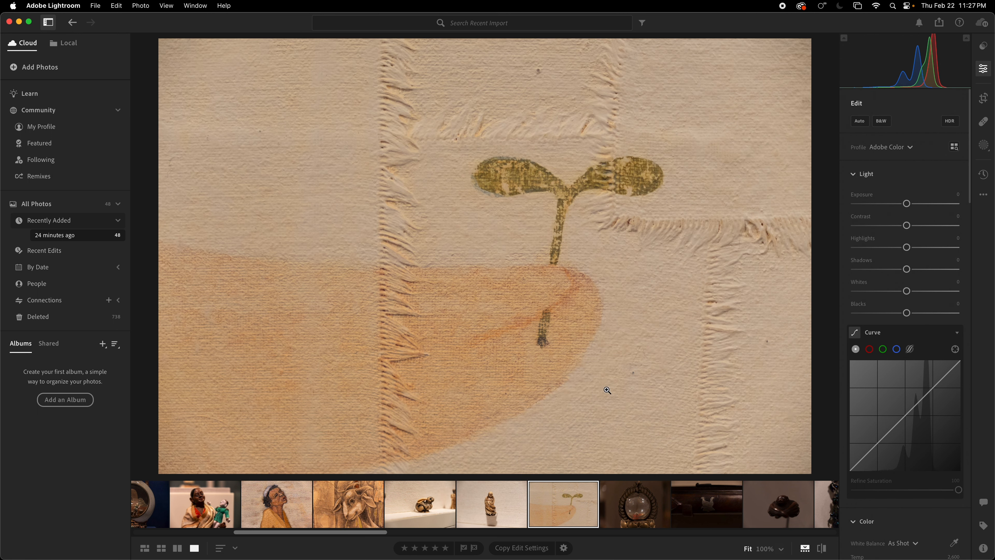
{"action": "left_click", "coordinate": [859, 121]}
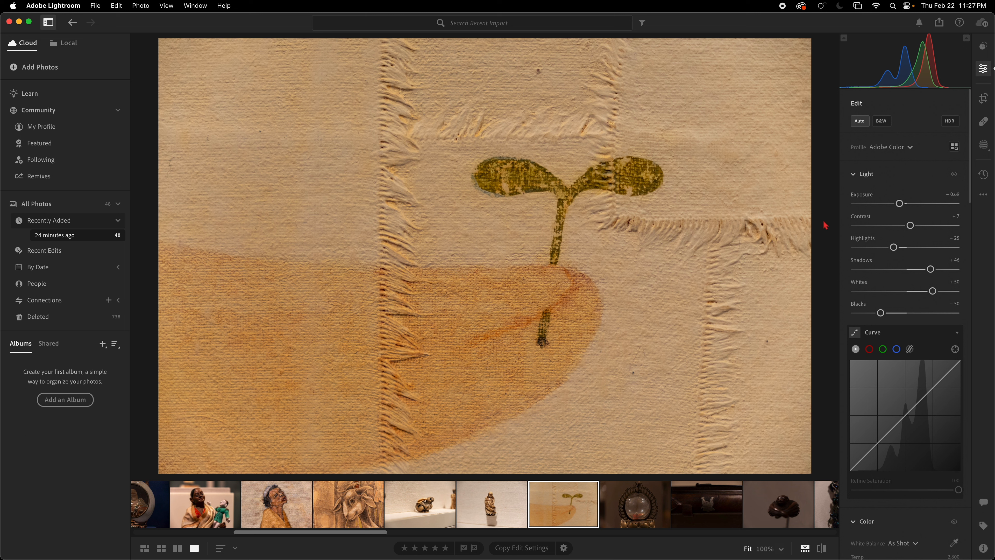
{"action": "left_click_drag", "start_coordinate": [899, 204], "coordinate": [904, 204]}
- Apply automatic adjustments to the glass orb and the two-bird emblem photos, and open the cropping controls for the emblem photo
{"action": "key", "text": "Right"}
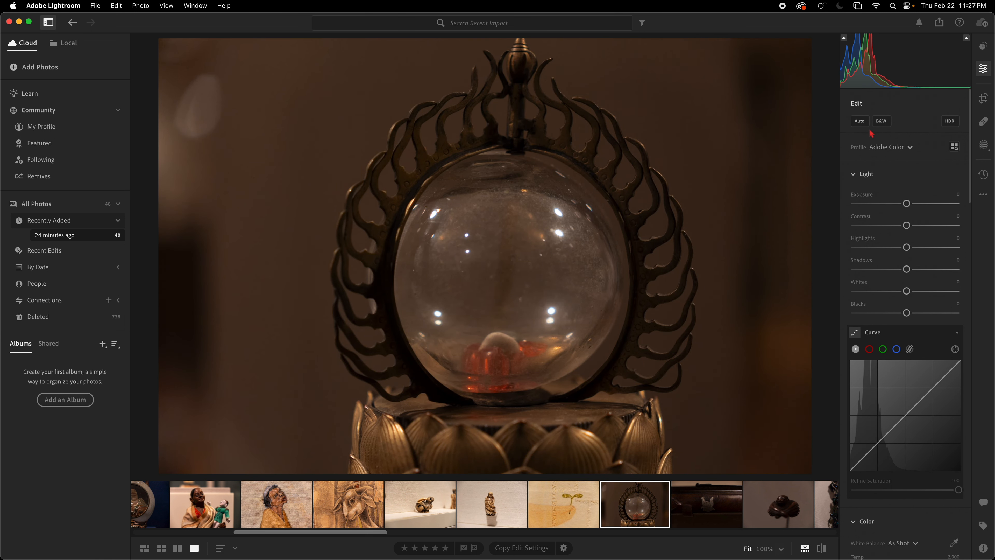
{"action": "left_click", "coordinate": [860, 121]}
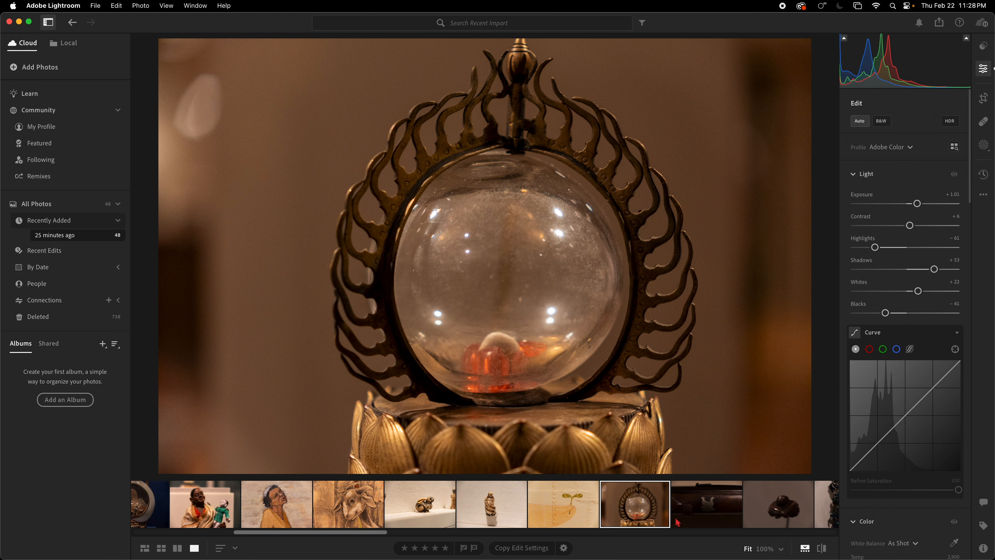
{"action": "left_click", "coordinate": [698, 515]}
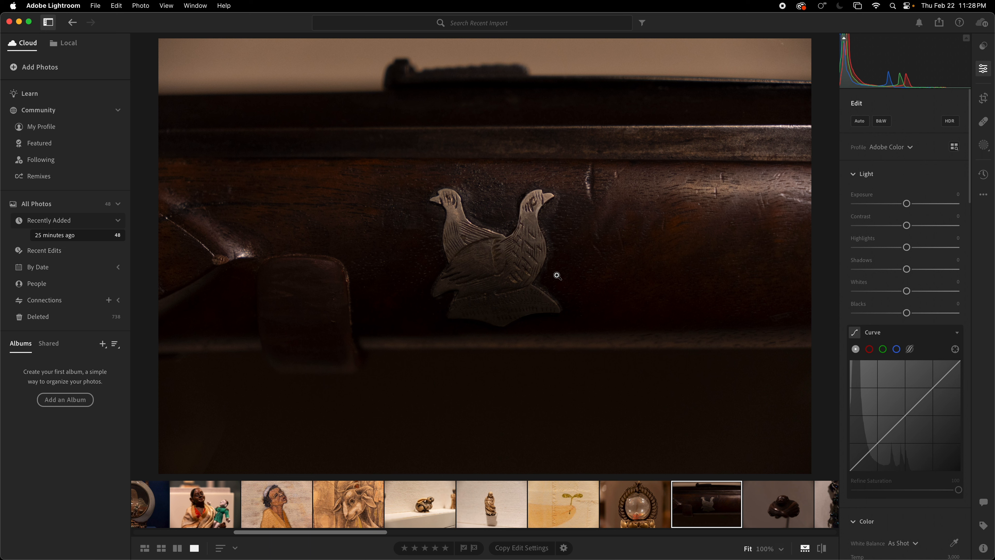
{"action": "left_click", "coordinate": [859, 121]}
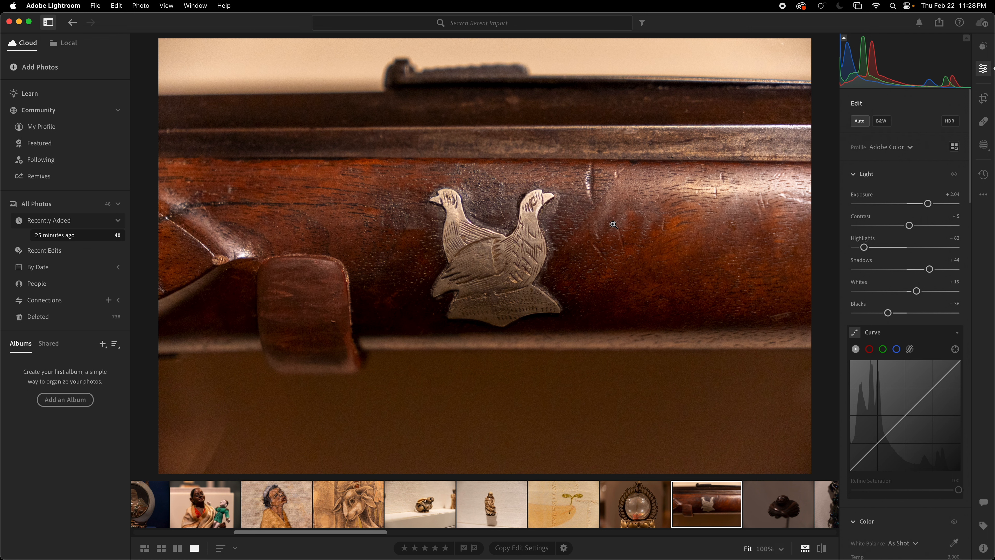
{"action": "left_click", "coordinate": [984, 103]}
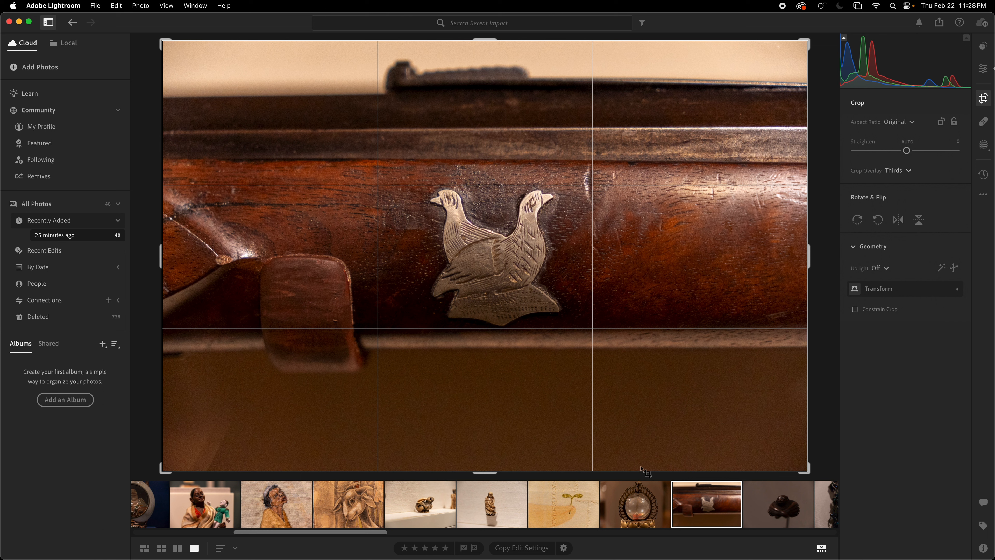
- Apply automatic adjustments to the dark carving with crossed arms and to the iridescent flower photo
{"action": "scroll", "coordinate": [724, 497], "scroll_direction": "right", "scroll_amount": 5}
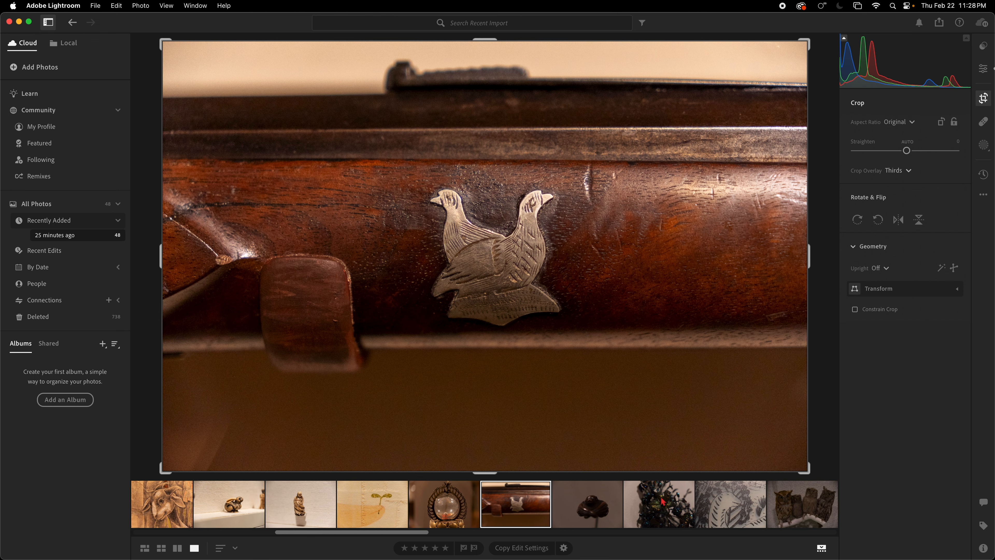
{"action": "left_click", "coordinate": [603, 499]}
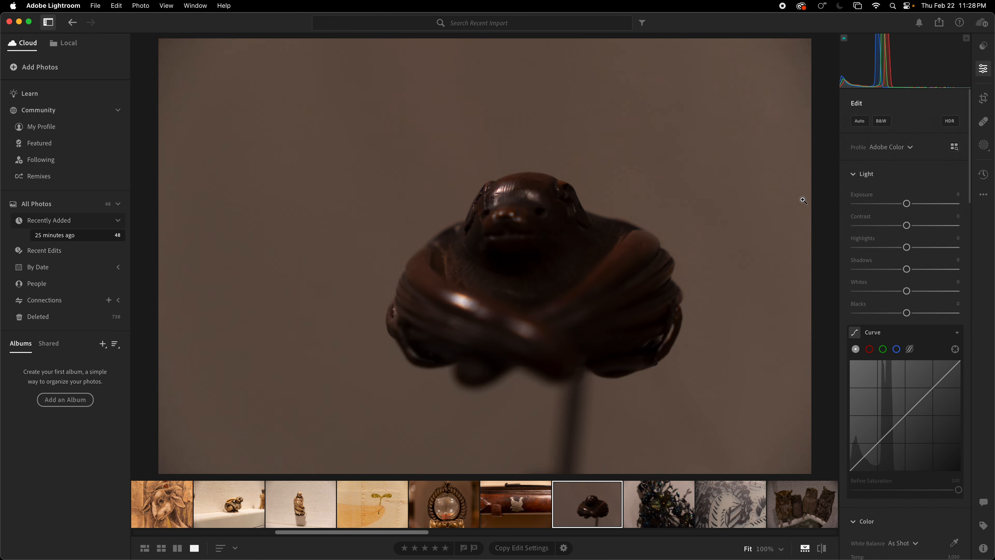
{"action": "left_click", "coordinate": [860, 121]}
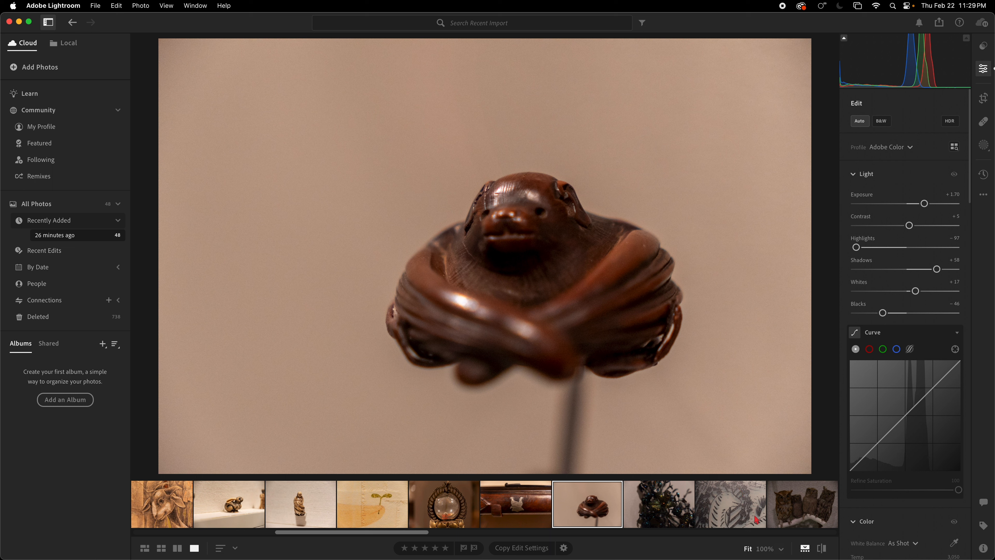
{"action": "left_click", "coordinate": [661, 513]}
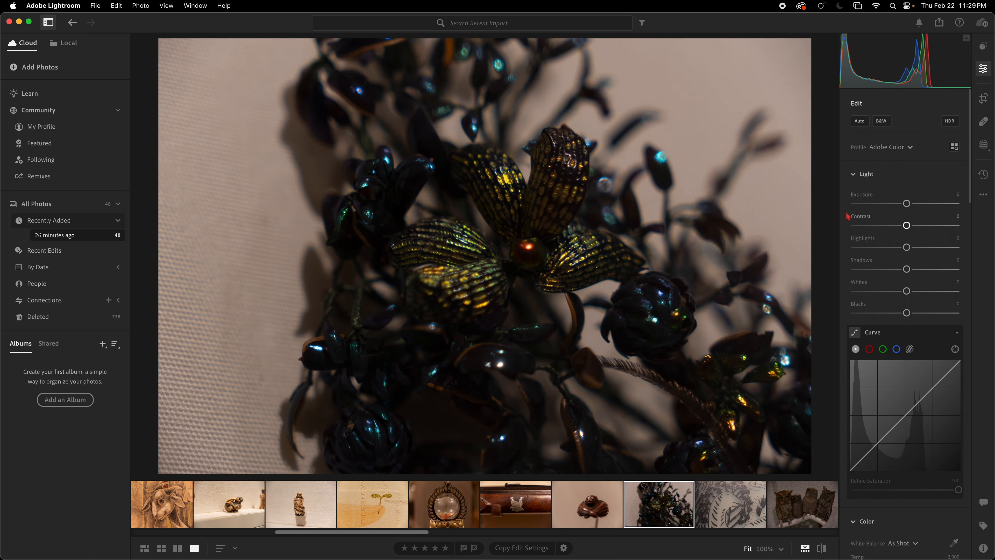
{"action": "left_click", "coordinate": [860, 122]}
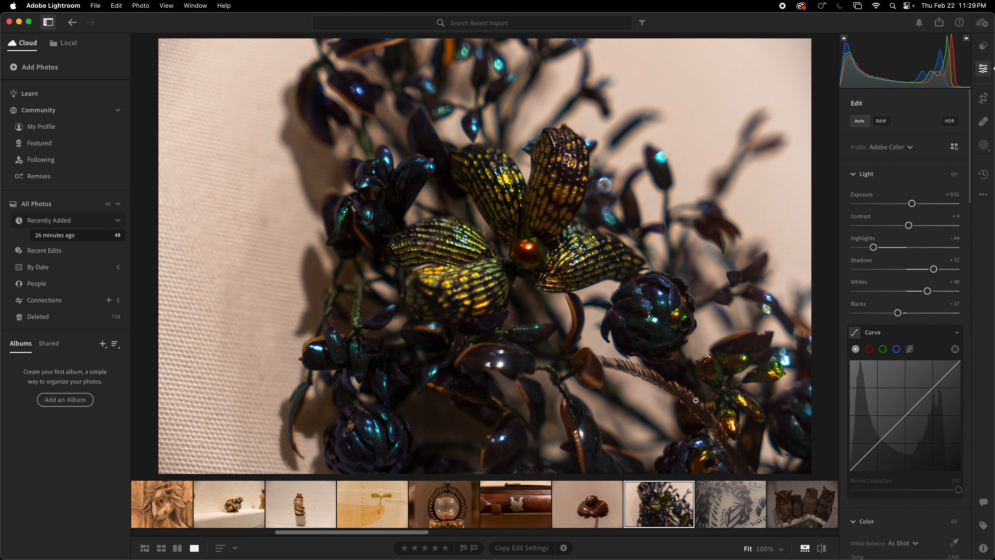
- Open the glittery black drawing photo, review the thumbnails of the edited photos, and apply automatic adjustments to the drawing
{"action": "left_click", "coordinate": [736, 503]}
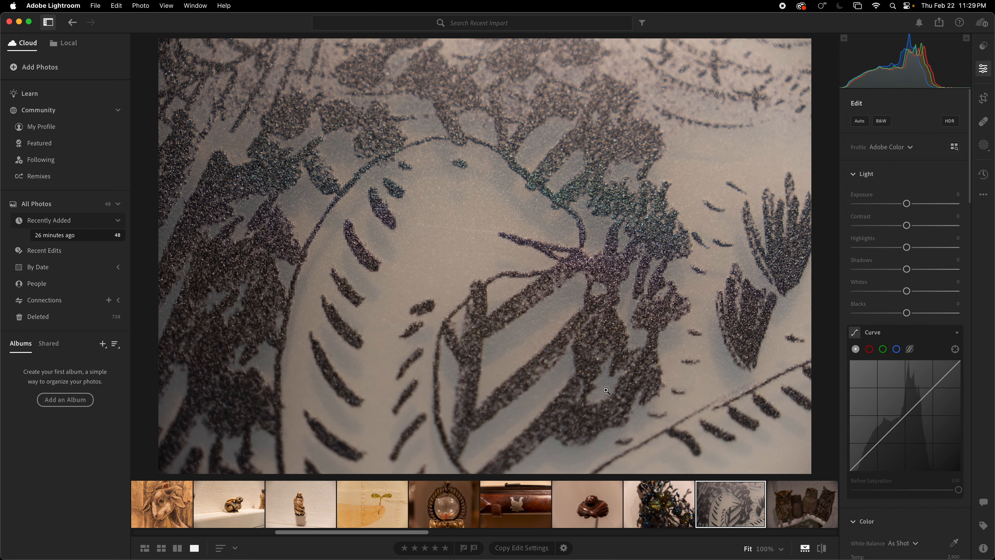
{"action": "scroll", "coordinate": [351, 525], "scroll_direction": "left", "scroll_amount": 10}
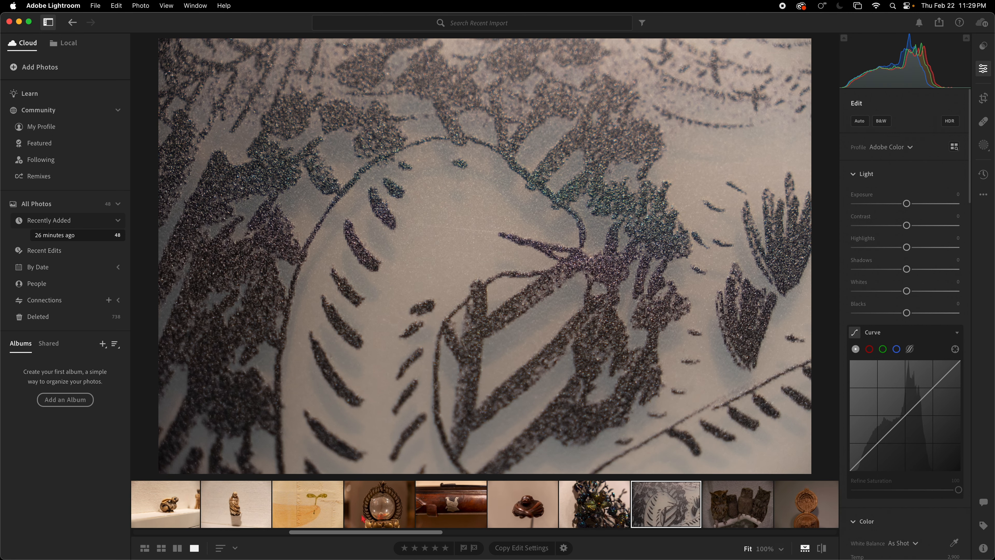
{"action": "scroll", "coordinate": [369, 514], "scroll_direction": "left", "scroll_amount": 10}
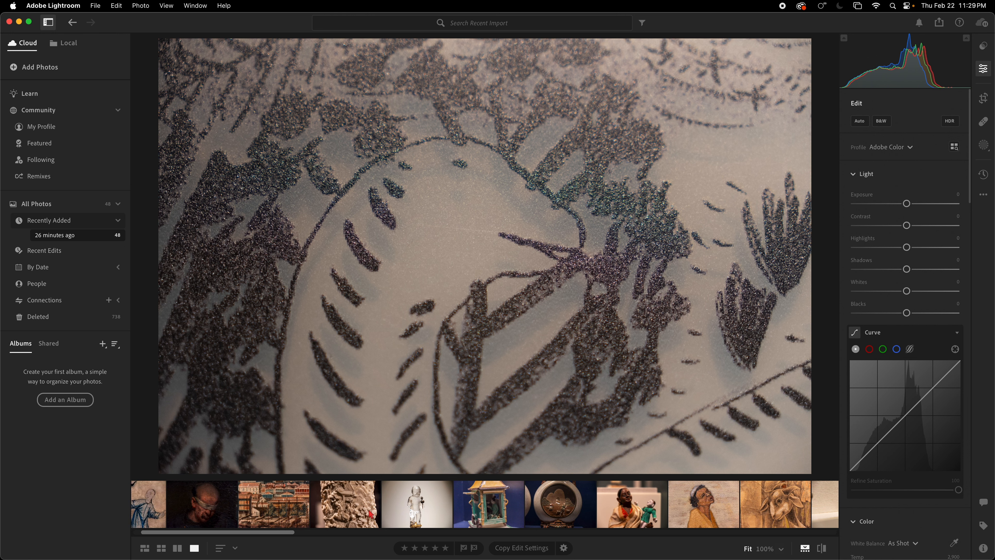
{"action": "scroll", "coordinate": [370, 514], "scroll_direction": "right", "scroll_amount": 15}
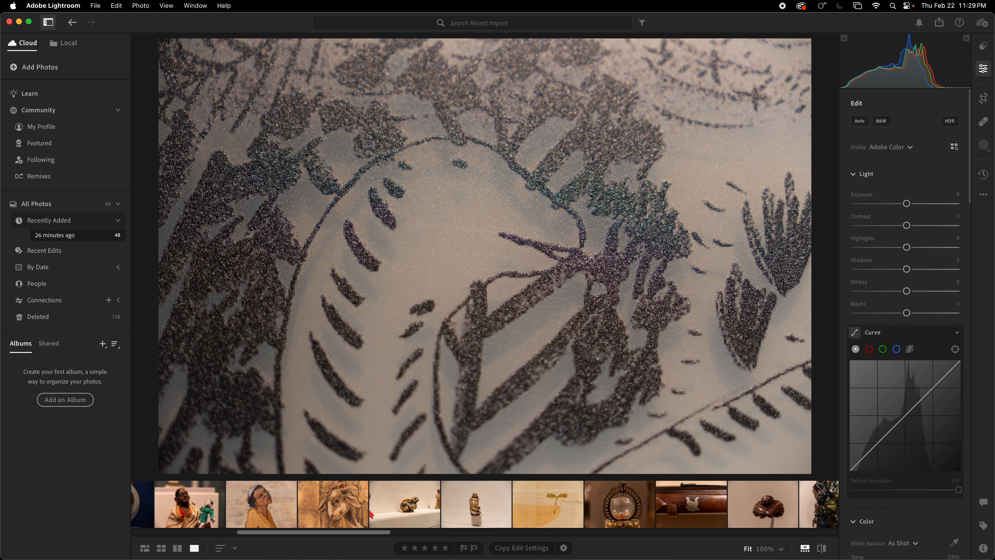
{"action": "scroll", "coordinate": [371, 514], "scroll_direction": "right", "scroll_amount": 3}
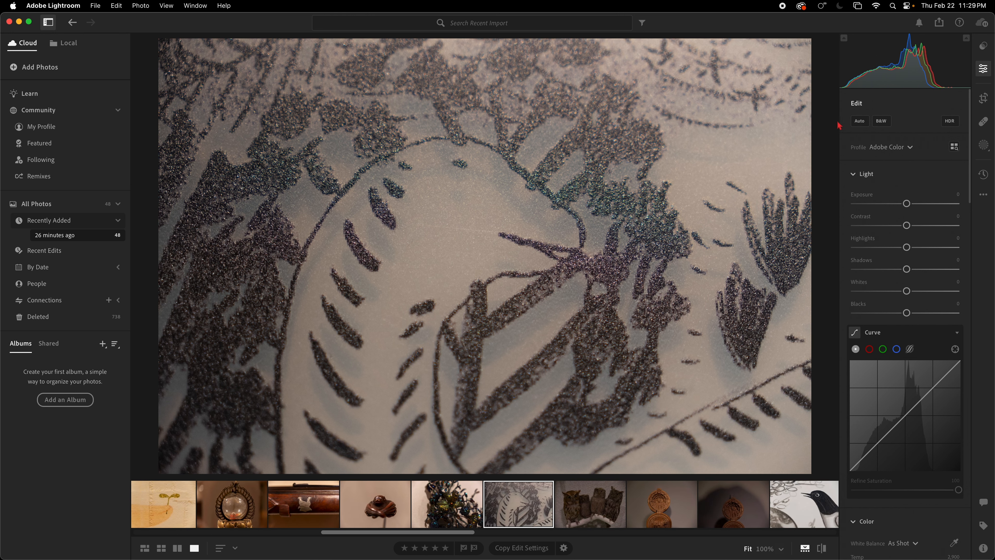
{"action": "left_click", "coordinate": [860, 121]}
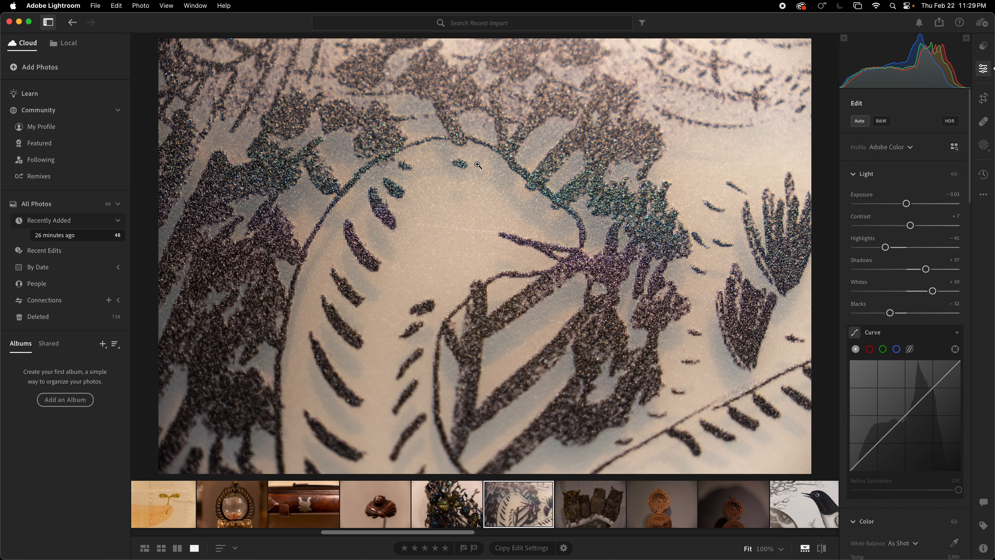
- Apply automatic adjustments to the photo of four owls, and set its exposure to +1.60 and contrast to +20
{"action": "left_click", "coordinate": [595, 509]}
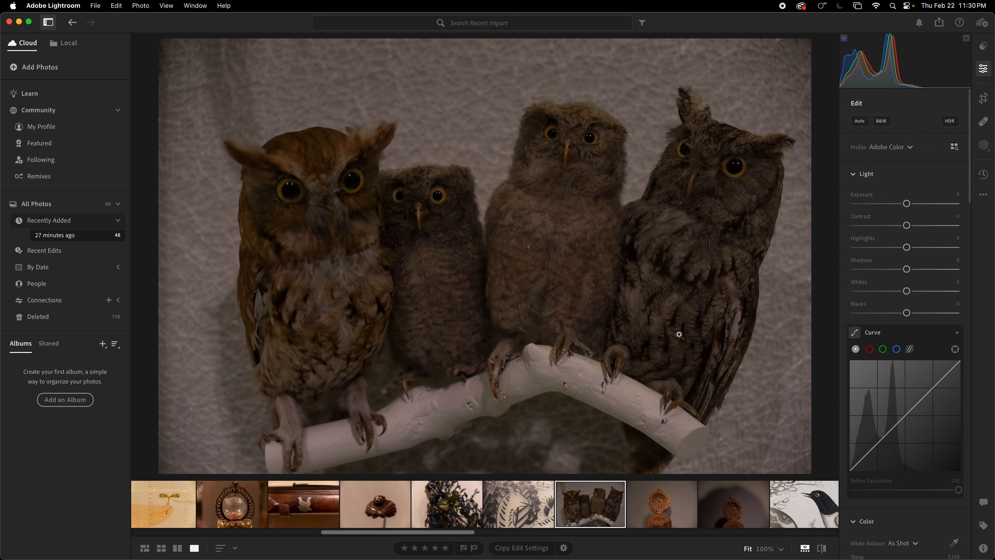
{"action": "left_click", "coordinate": [858, 124]}
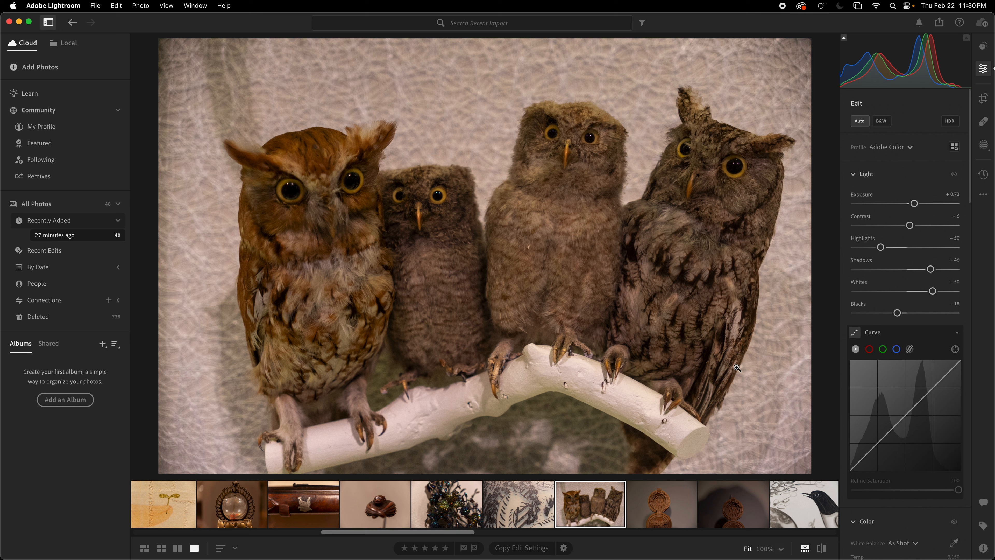
{"action": "left_click_drag", "start_coordinate": [913, 226], "coordinate": [923, 205]}
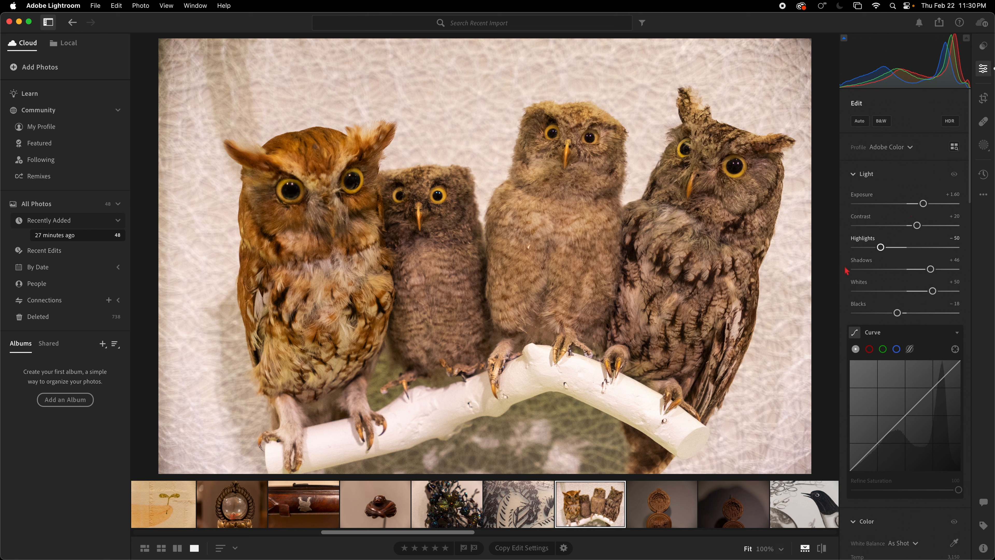